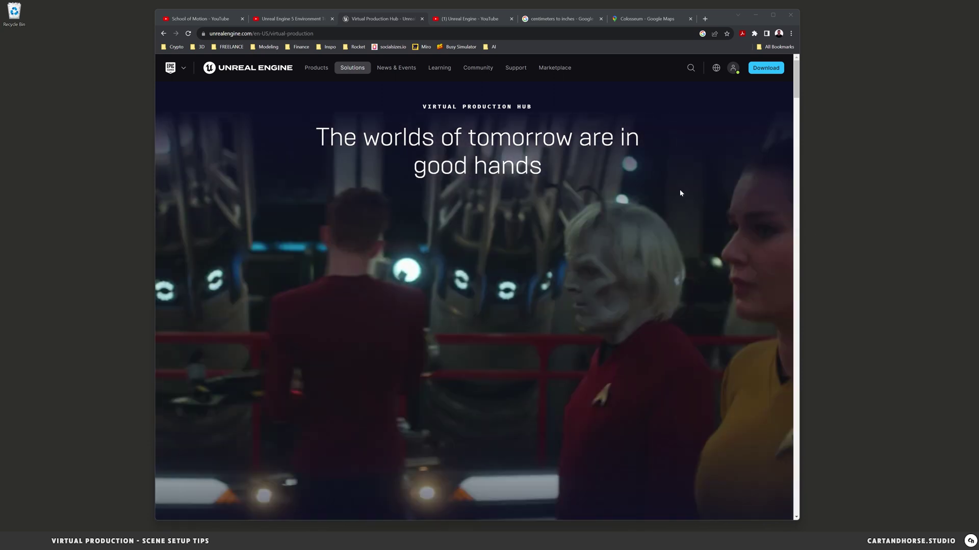
# - Look through the Virtual Production Hub page, from the featured articles to the Overview resources and the Unreal Fellowship section
pyautogui.scroll(-2, 680, 192)
pyautogui.scroll(-8, 680, 192)
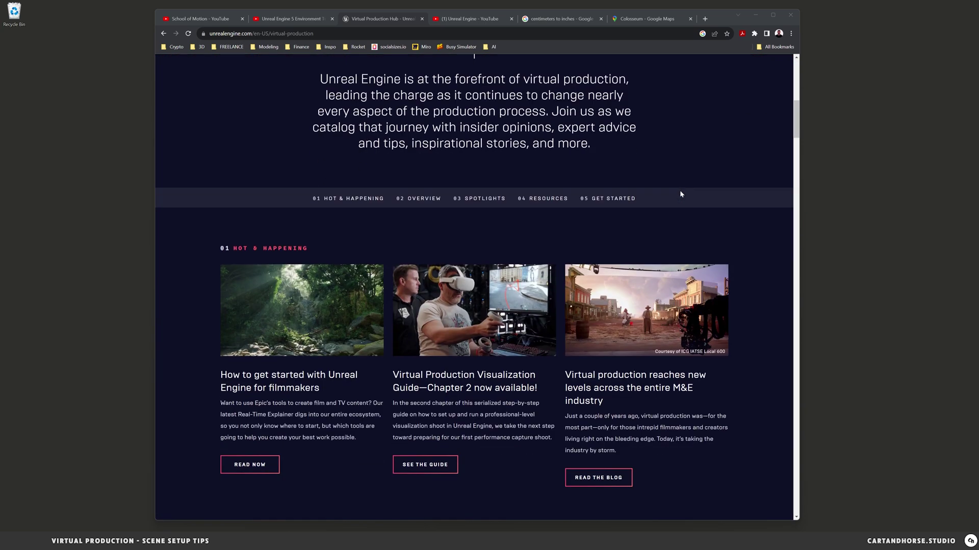
pyautogui.scroll(-5, 726, 282)
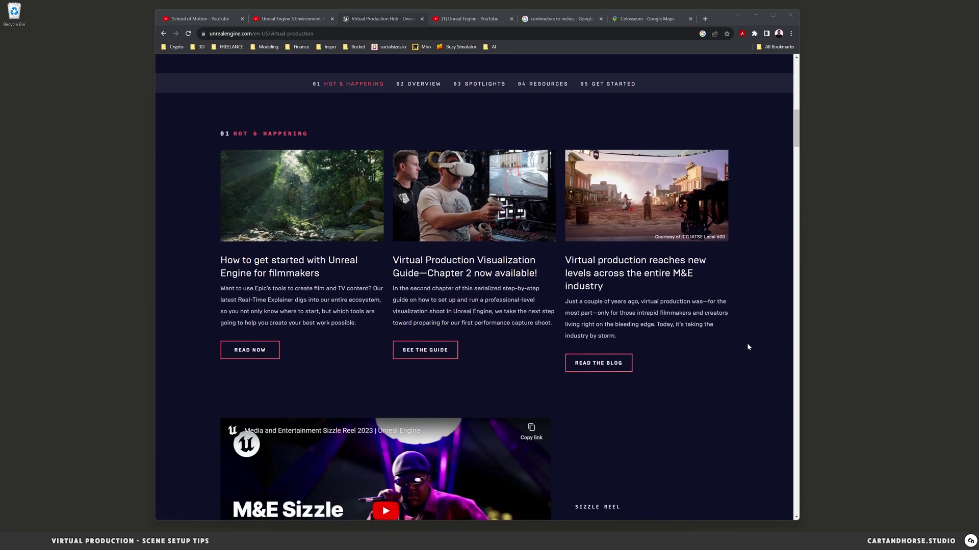
pyautogui.scroll(-10, 746, 347)
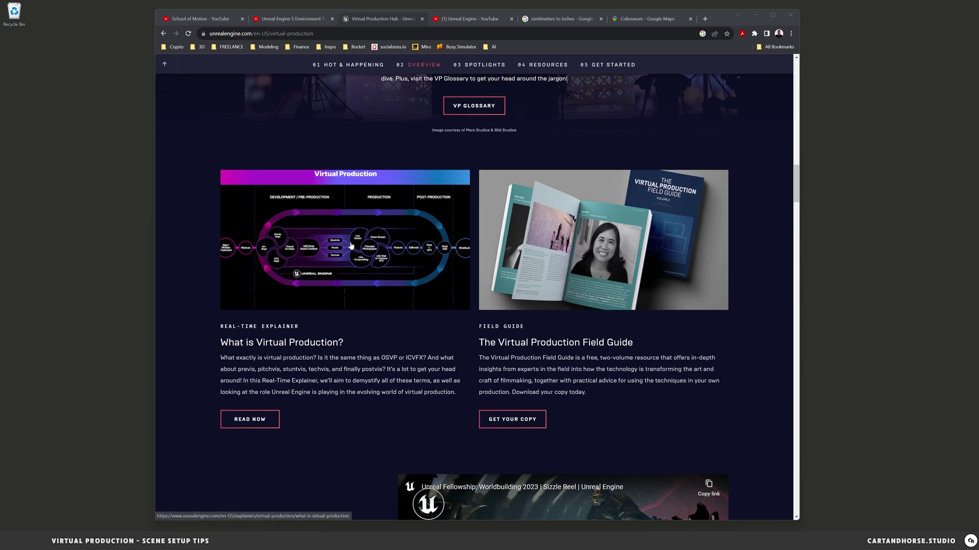
pyautogui.scroll(-6, 465, 321)
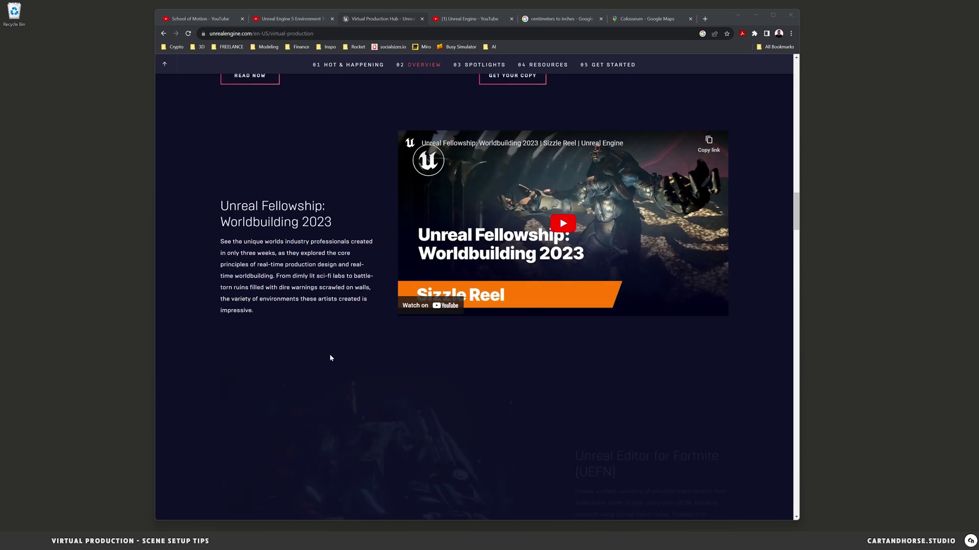
# - Browse the created playlists on the Unreal Engine YouTube channel and open the Unreal Engine 4.27 In-Camera VFX Tutorials playlist
pyautogui.hotkey('ctrl', 'Tab')
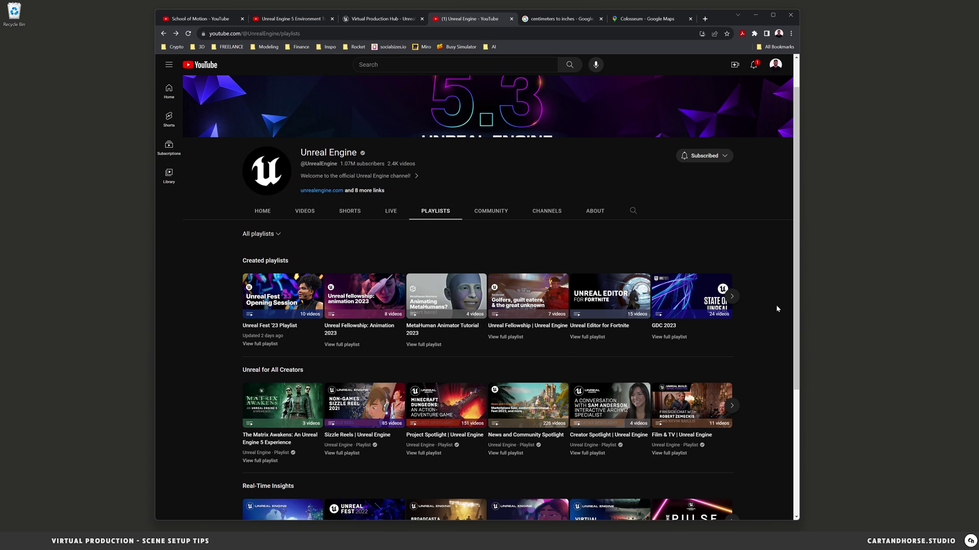
pyautogui.click(733, 297)
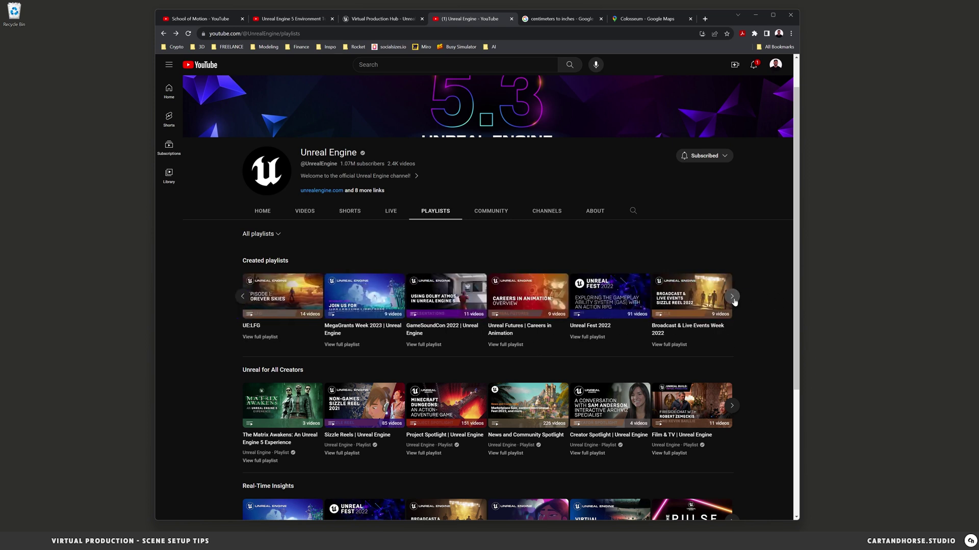
pyautogui.click(732, 297)
pyautogui.click(733, 298)
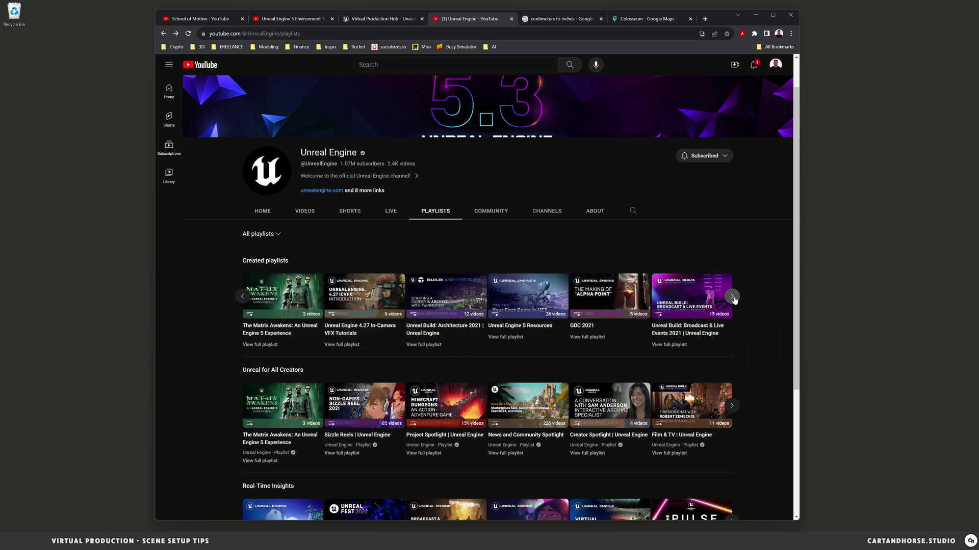
pyautogui.click(347, 334)
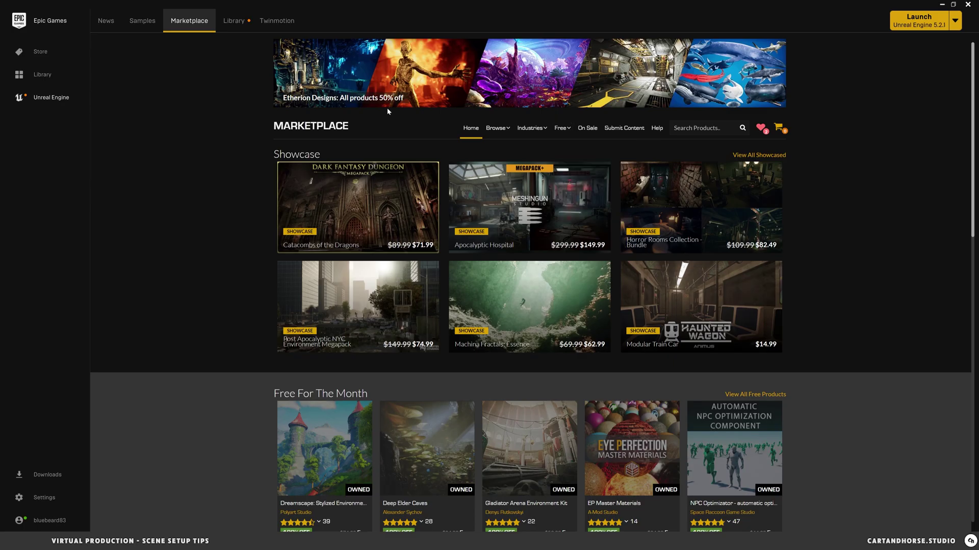
# - Show the Marketplace's Free For The Month products and open the Gladiator Arena Environment Kit
pyautogui.moveTo(562, 128)
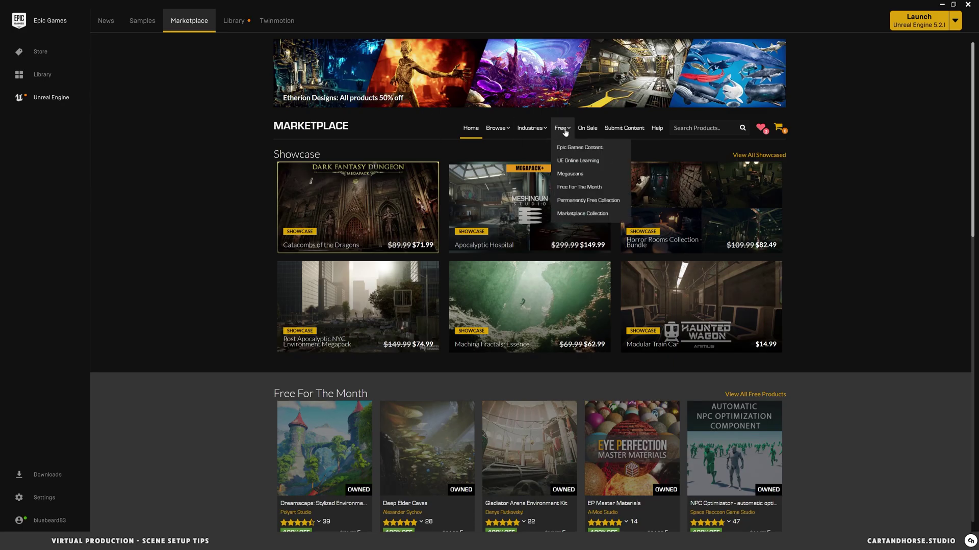
pyautogui.click(582, 189)
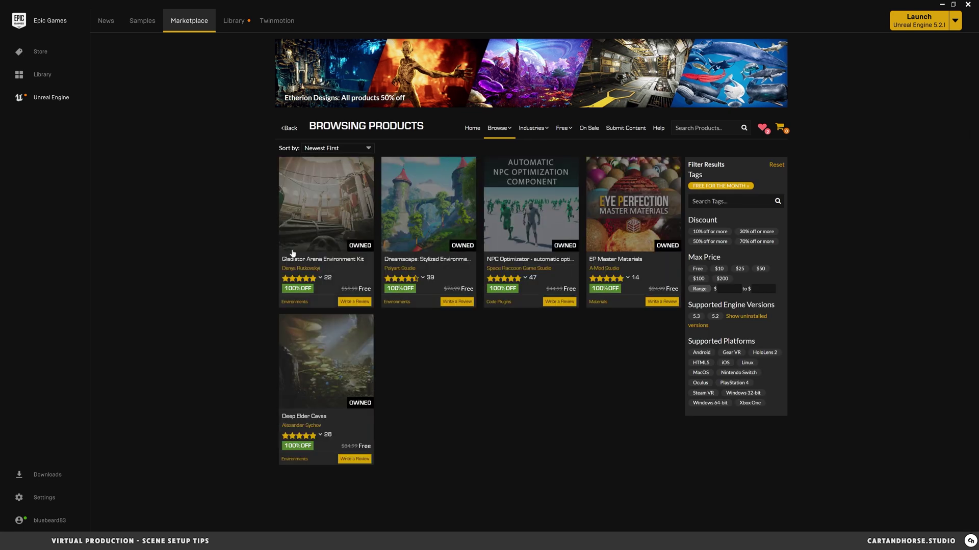
pyautogui.click(313, 264)
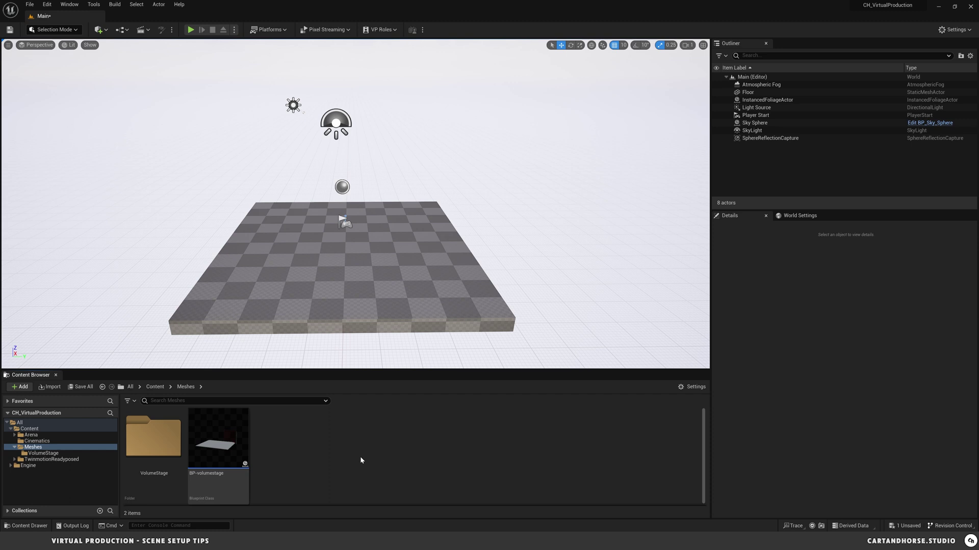
# - Create a Blueprint Class with Actor as its parent in the Meshes folder, keeping the default name, and delete it again
pyautogui.rightClick(289, 448)
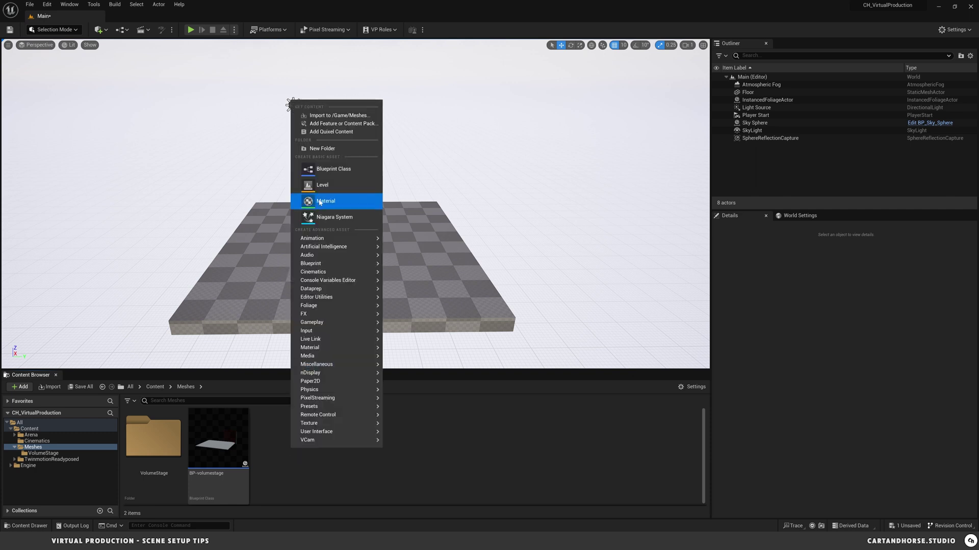
pyautogui.click(226, 440)
pyautogui.rightClick(278, 448)
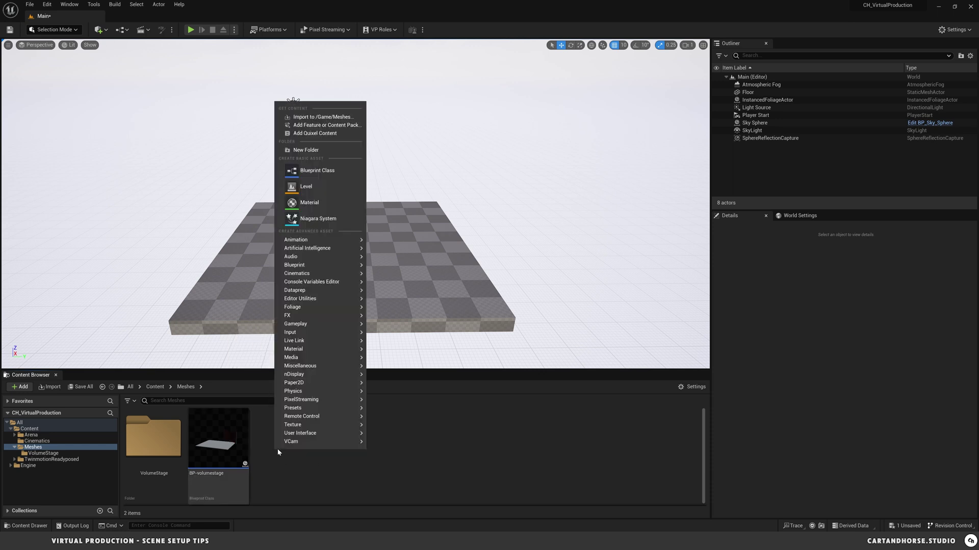
pyautogui.rightClick(262, 450)
pyautogui.click(301, 168)
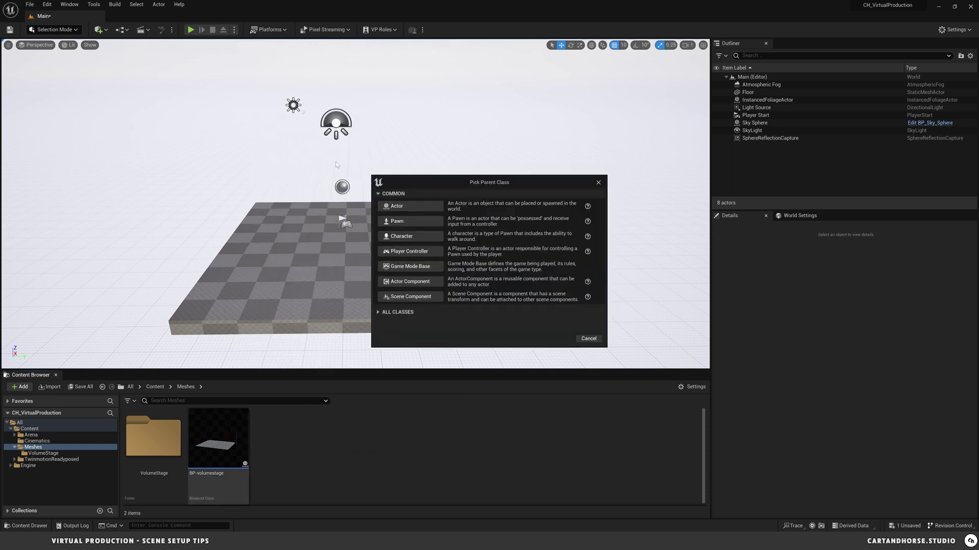
pyautogui.click(408, 209)
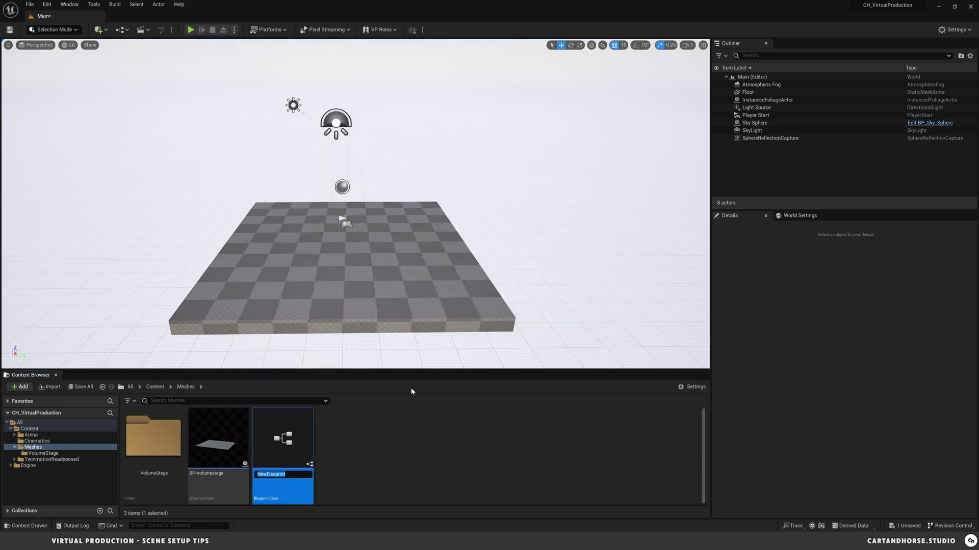
pyautogui.press('Return')
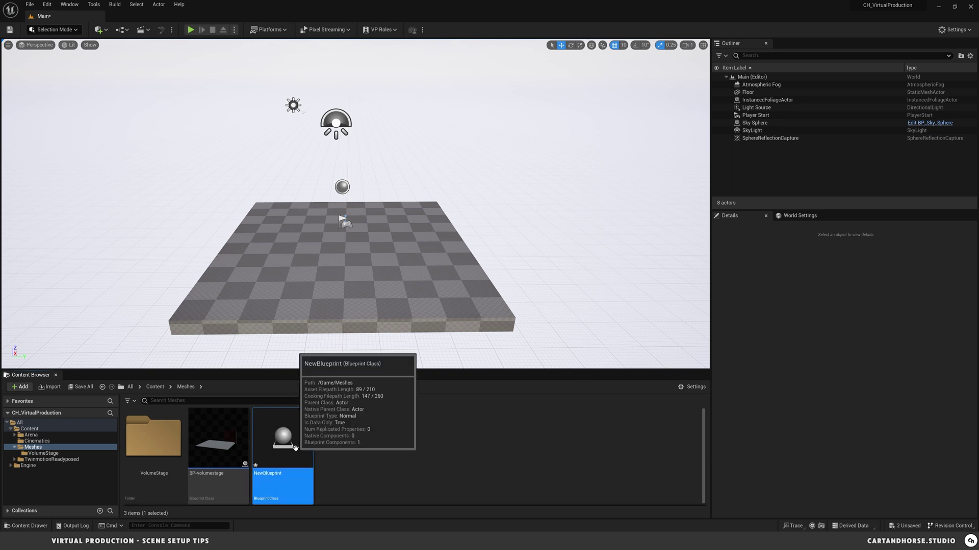
pyautogui.press('Delete')
pyautogui.click(434, 395)
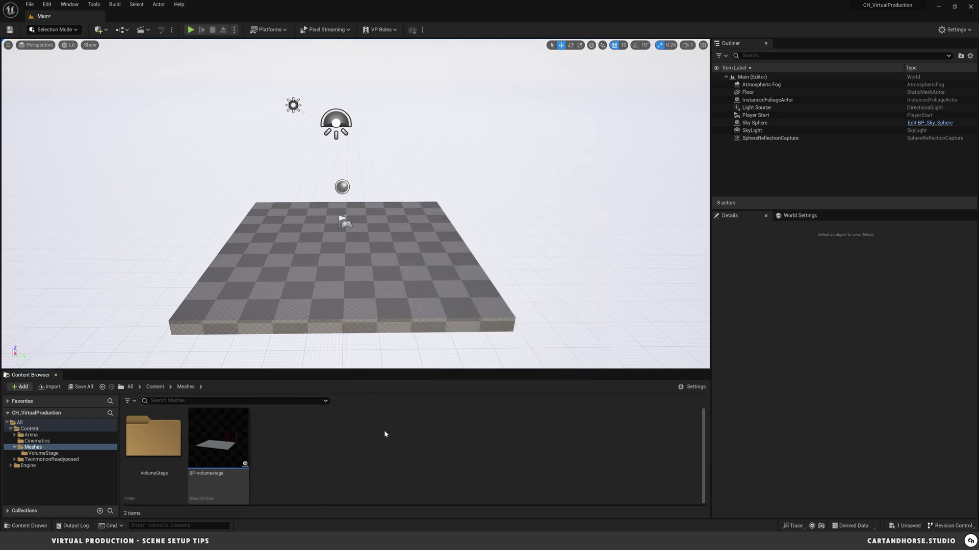
# - Open the BP-volumestage blueprint, widen its editor window and view the whole stage from the front
pyautogui.doubleClick(218, 438)
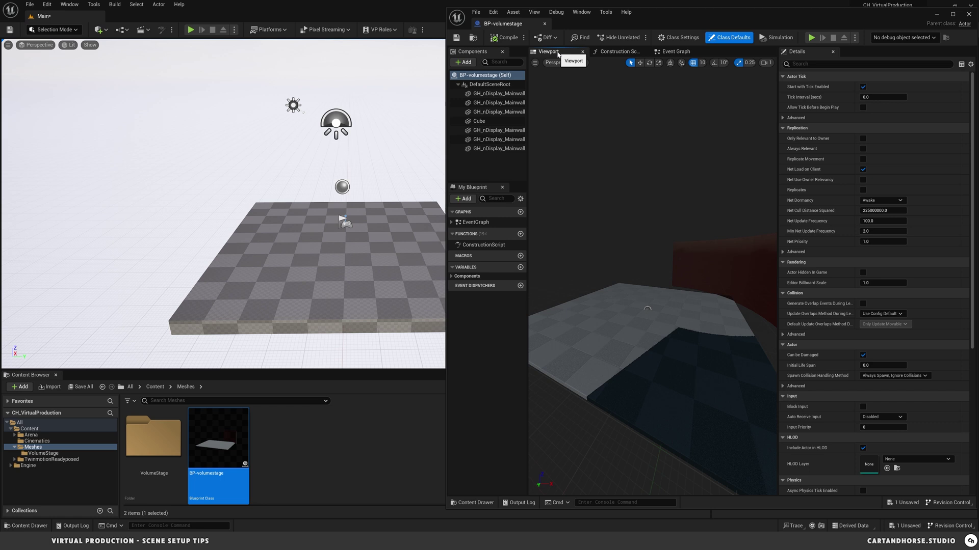
pyautogui.moveTo(446, 354); pyautogui.dragTo(287, 352)
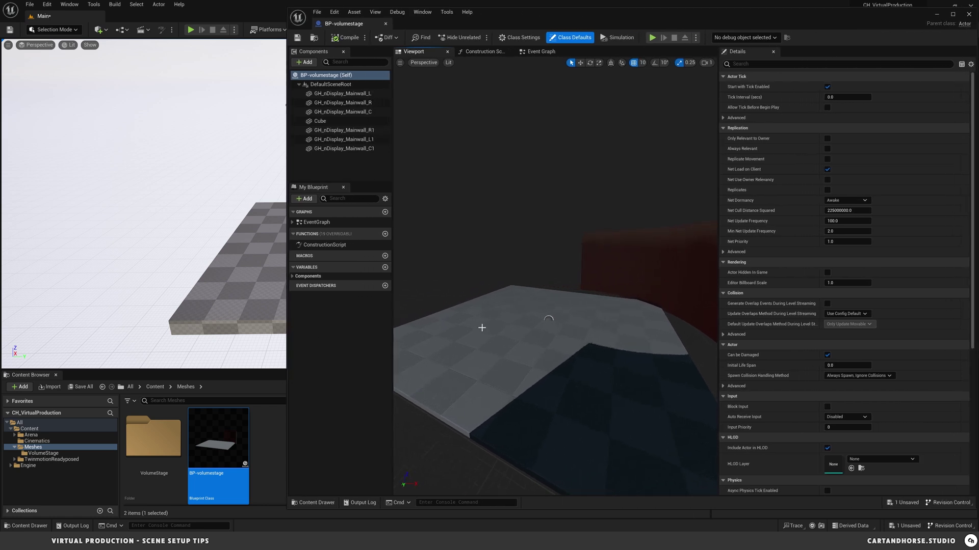
pyautogui.moveTo(482, 328); pyautogui.dragTo(609, 349, button='right')
# - Open the VolumeStage folder and try to add the GH_nDisplay_Ceiling mesh to the blueprint's components
pyautogui.click(153, 454)
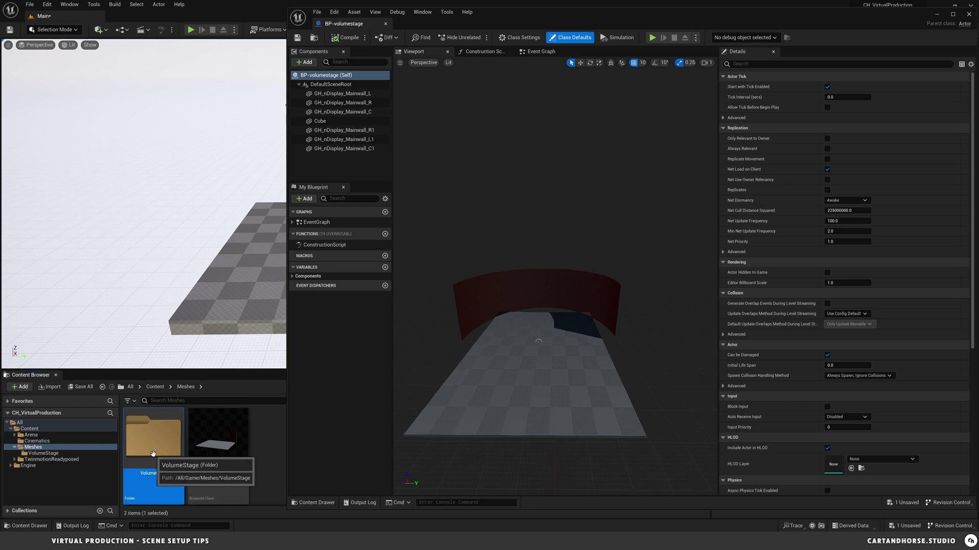
pyautogui.doubleClick(153, 448)
pyautogui.moveTo(153, 444); pyautogui.dragTo(339, 140)
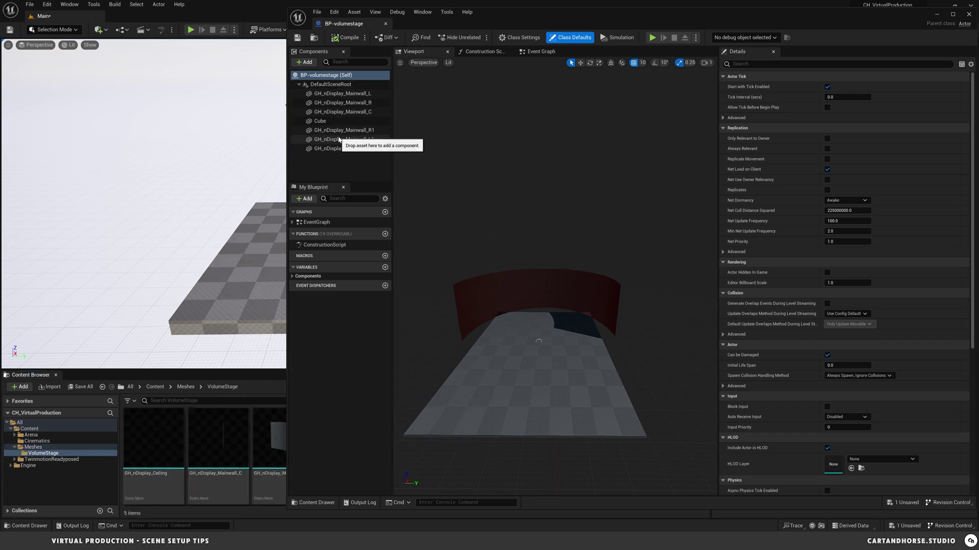
# - Inspect the curved stage wall, select its GH_nDisplay_Mainwall_L1 section, and close the blueprint editor
pyautogui.moveTo(529, 358); pyautogui.dragTo(555, 352, button='right')
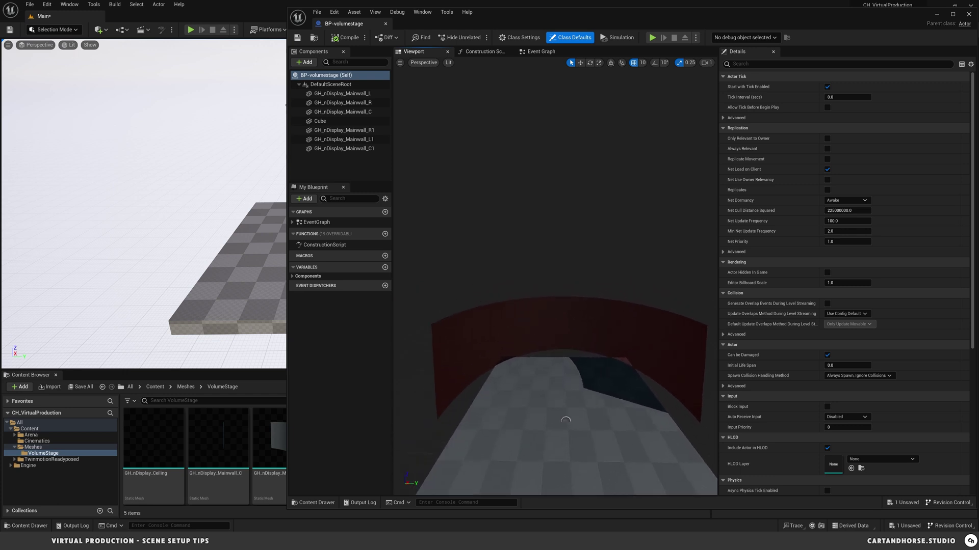
pyautogui.moveTo(566, 421); pyautogui.dragTo(566, 421, button='right')
pyautogui.click(496, 320)
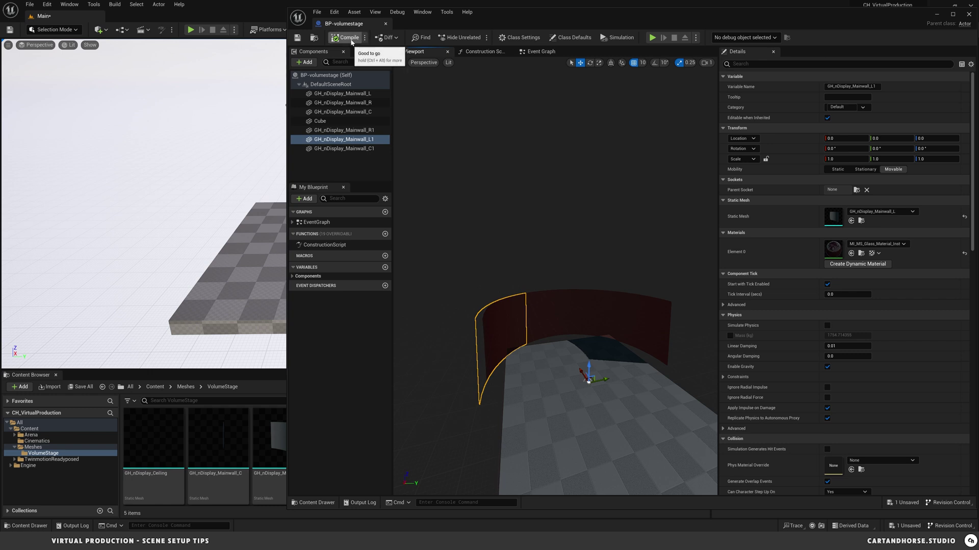
pyautogui.click(968, 14)
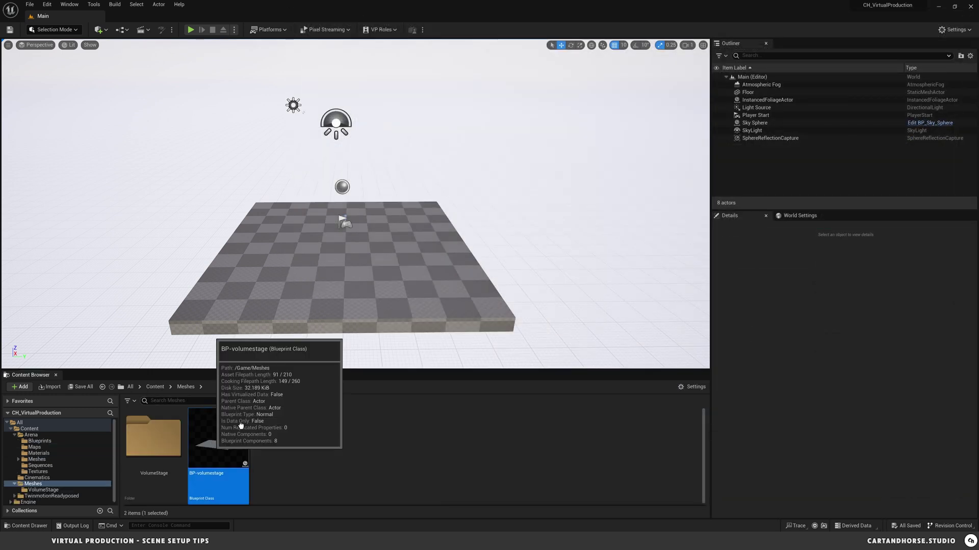
# - Place the BP-volumestage blueprint on the level's floor at about X 0, Y -30, Z 20
pyautogui.moveTo(241, 426); pyautogui.dragTo(352, 270)
pyautogui.moveTo(333, 267); pyautogui.dragTo(333, 265, button='right')
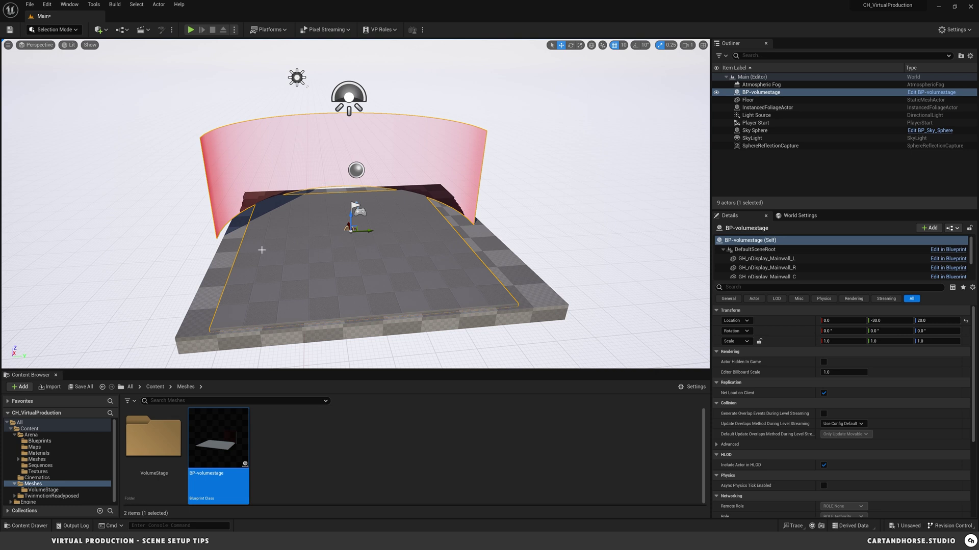
# - Switch the level to the top view and measure the stage floor edge to edge along the X axis
pyautogui.click(38, 45)
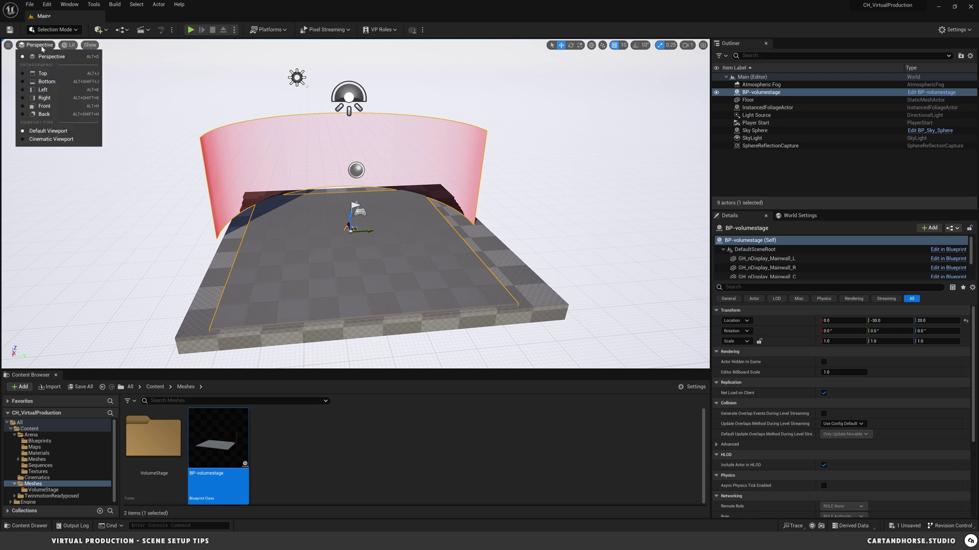
pyautogui.click(42, 74)
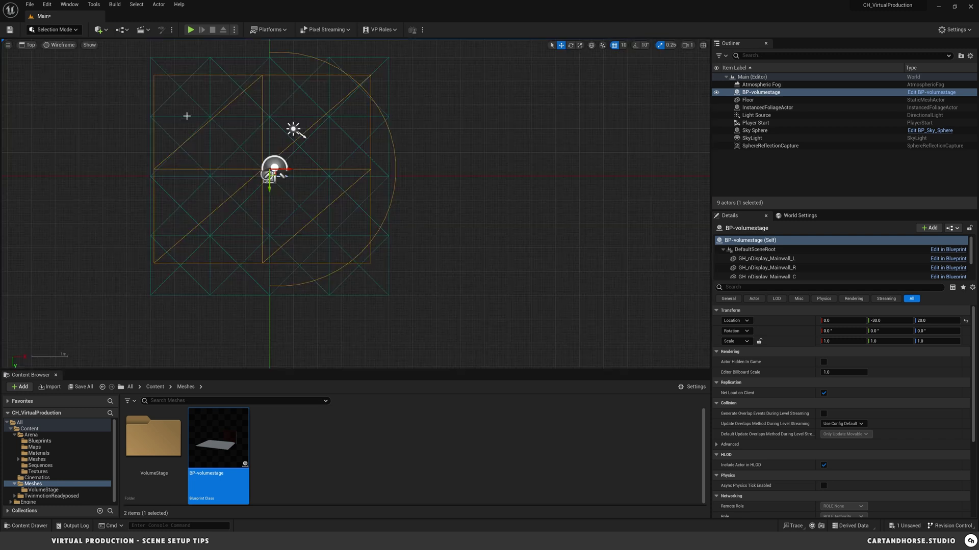
pyautogui.scroll(3, 163, 139)
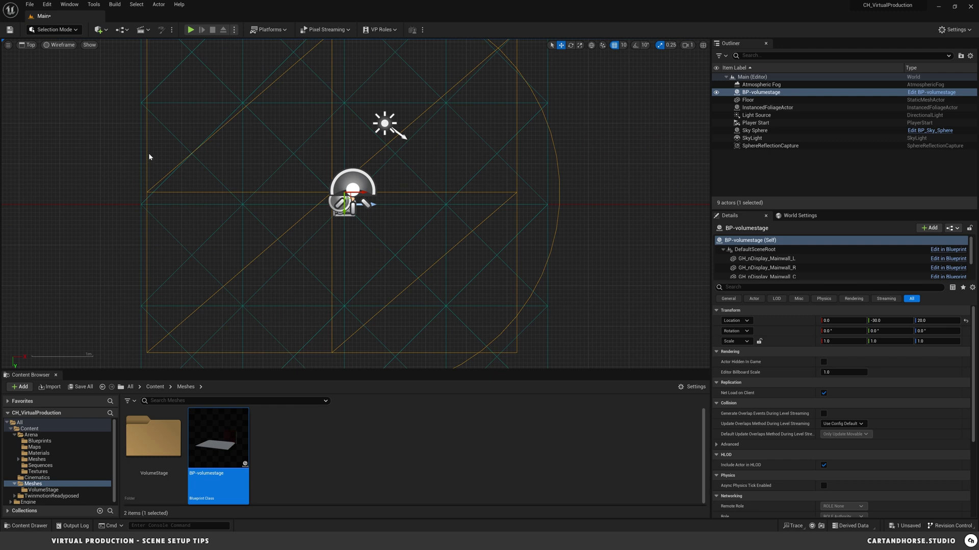
pyautogui.moveTo(147, 149); pyautogui.dragTo(206, 149, button='middle')
pyautogui.moveTo(443, 151); pyautogui.dragTo(505, 152, button='middle')
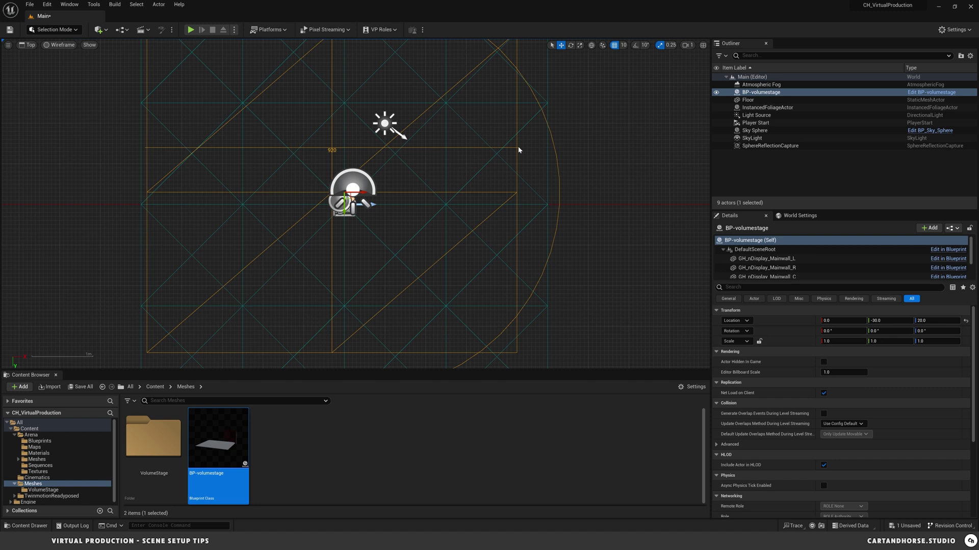
pyautogui.moveTo(518, 148); pyautogui.dragTo(519, 148, button='middle')
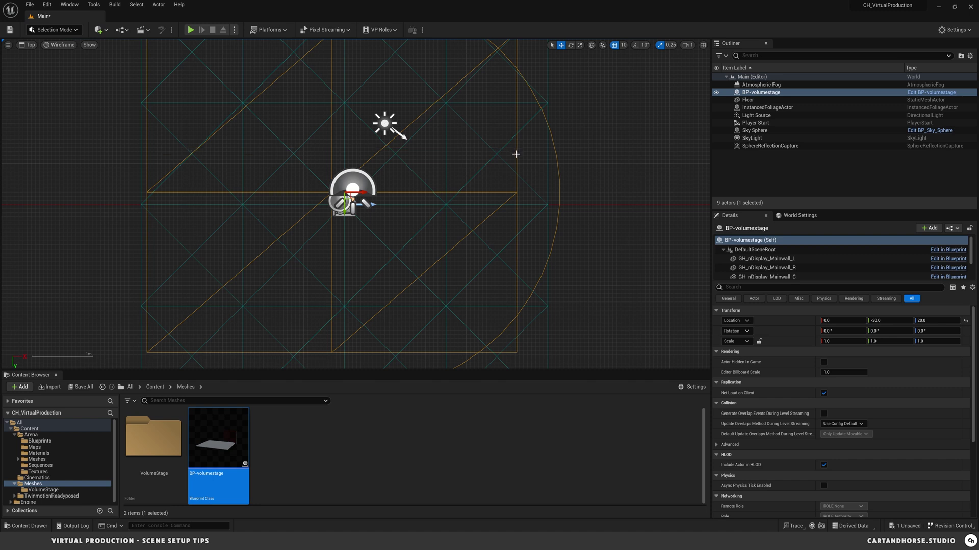
# - Measure the stage floor edge to edge along the Y axis in the top view
pyautogui.scroll(-1, 381, 246)
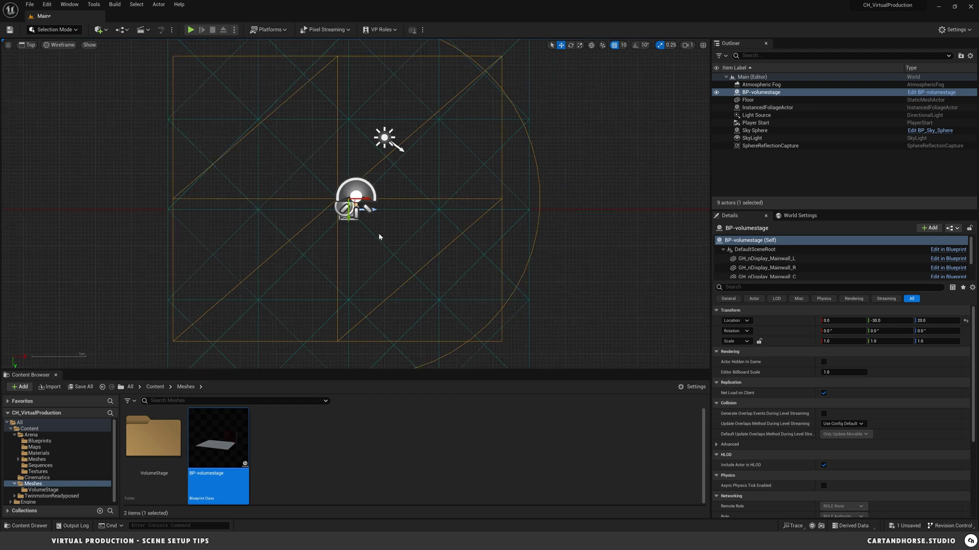
pyautogui.moveTo(355, 56); pyautogui.dragTo(360, 344, button='middle')
pyautogui.scroll(-2, 403, 161)
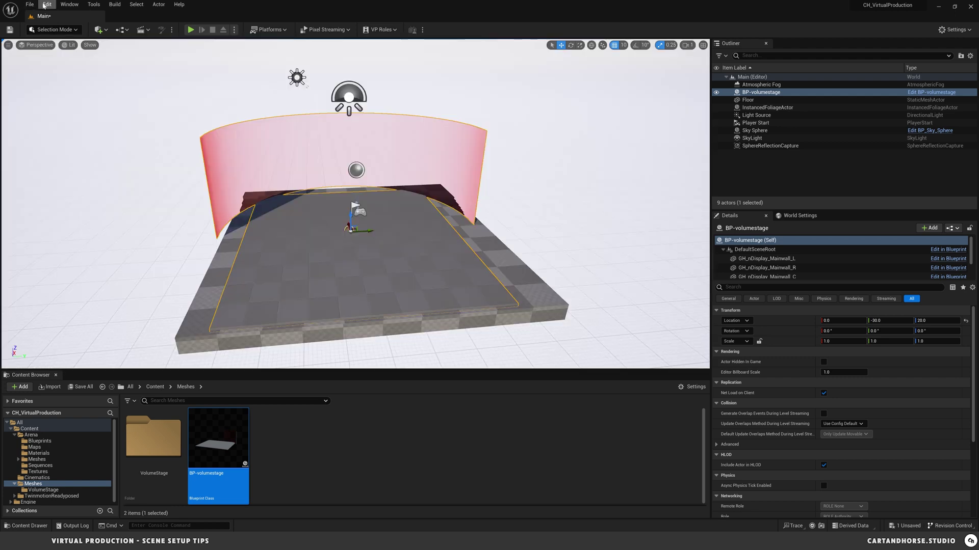
# - Search the editor preferences for "units" and check the Measuring Tool Units options for the level viewports
pyautogui.click(47, 5)
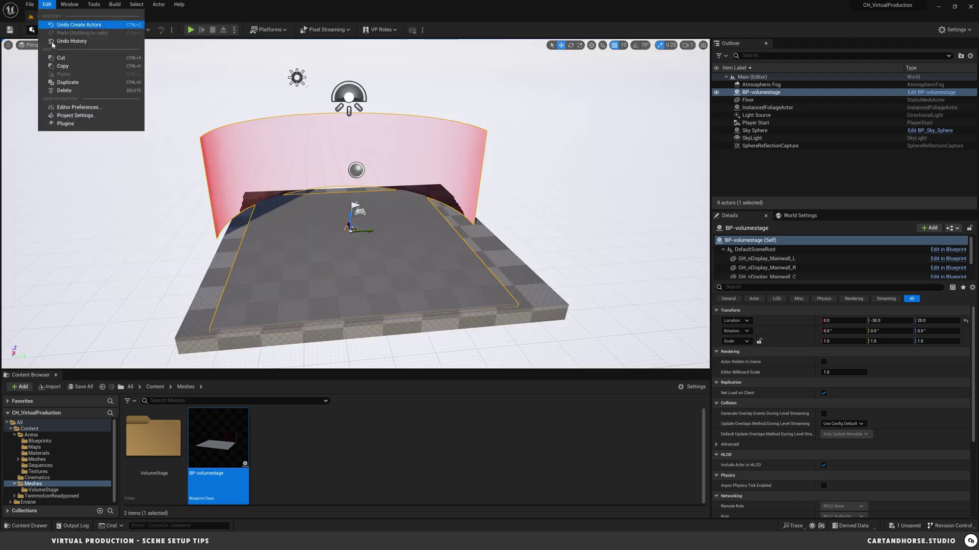
pyautogui.click(66, 108)
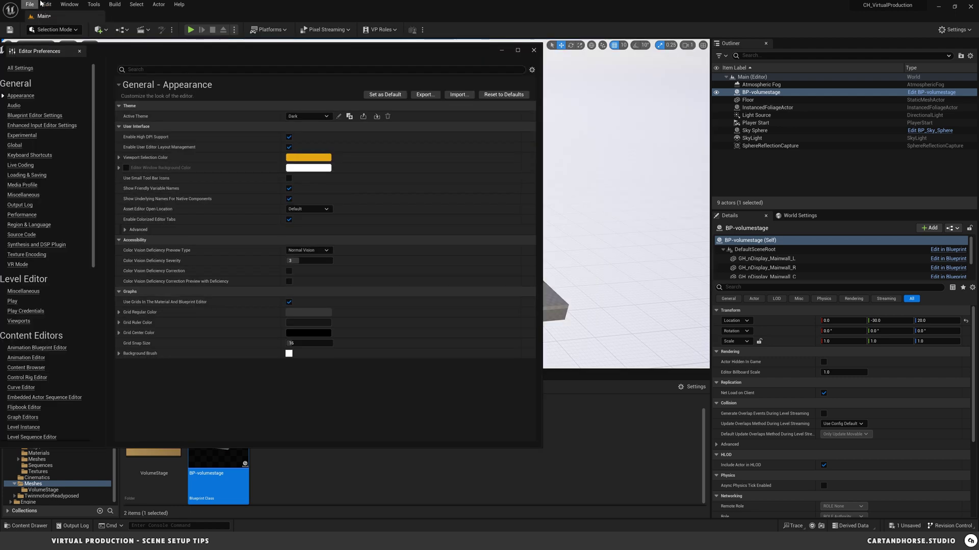
pyautogui.click(146, 70)
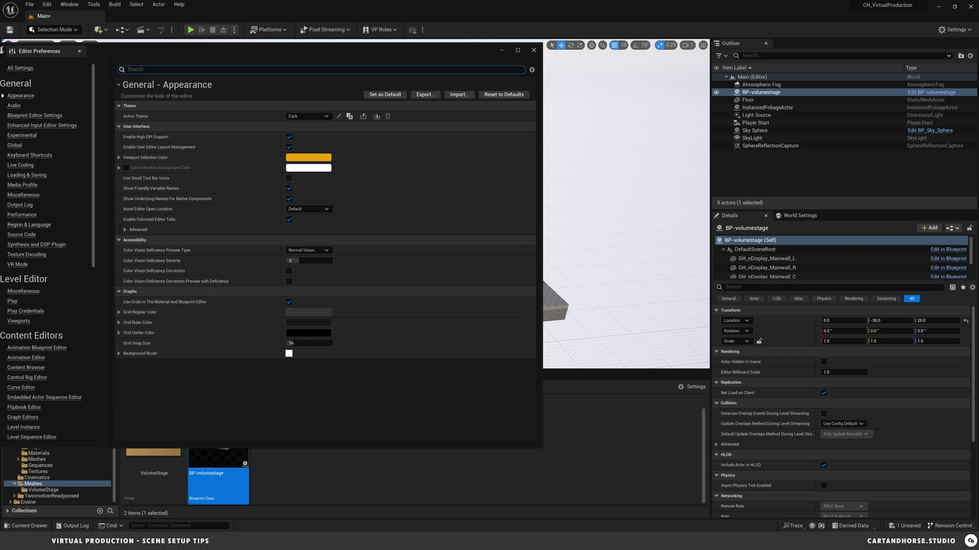
pyautogui.write('units')
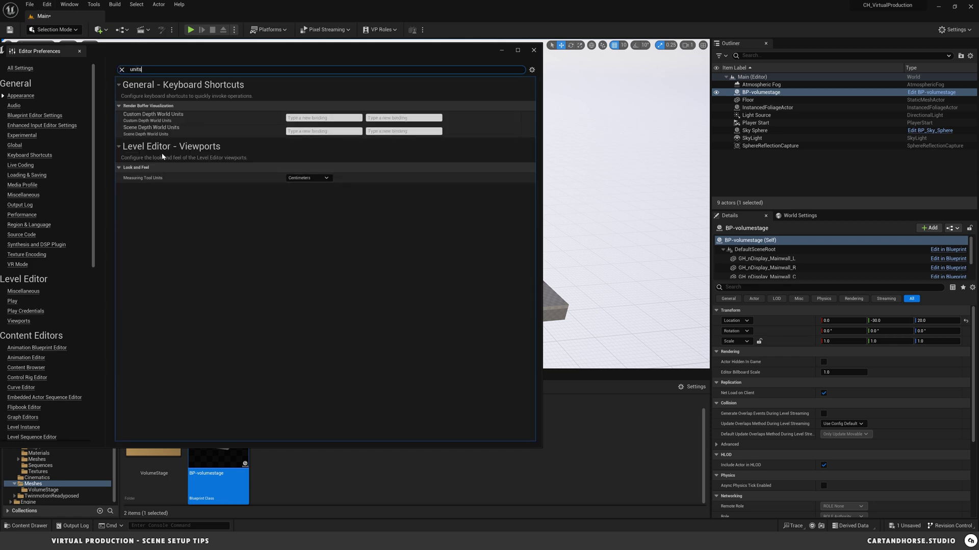
pyautogui.click(304, 180)
pyautogui.click(389, 186)
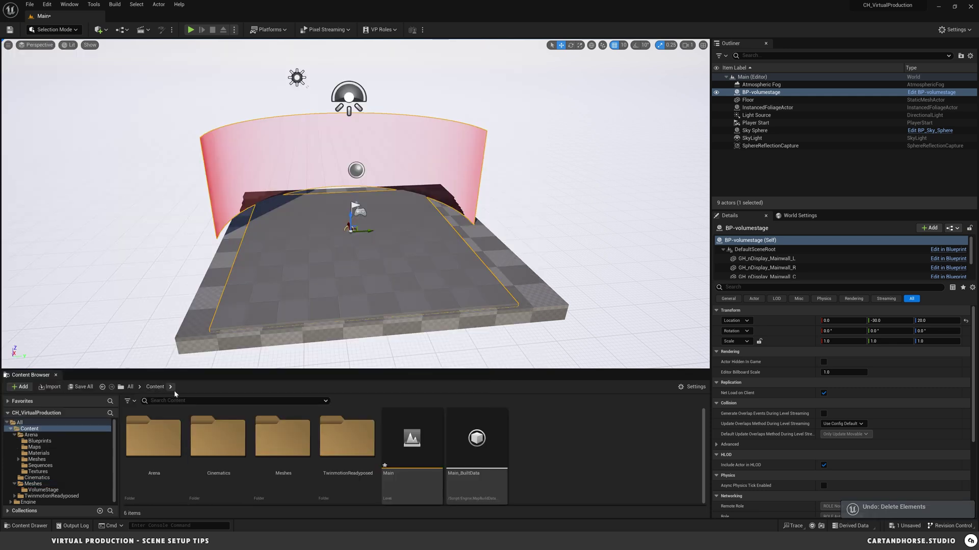
# - Open the Demonstration level from the Arena content's Maps folder
pyautogui.click(153, 437)
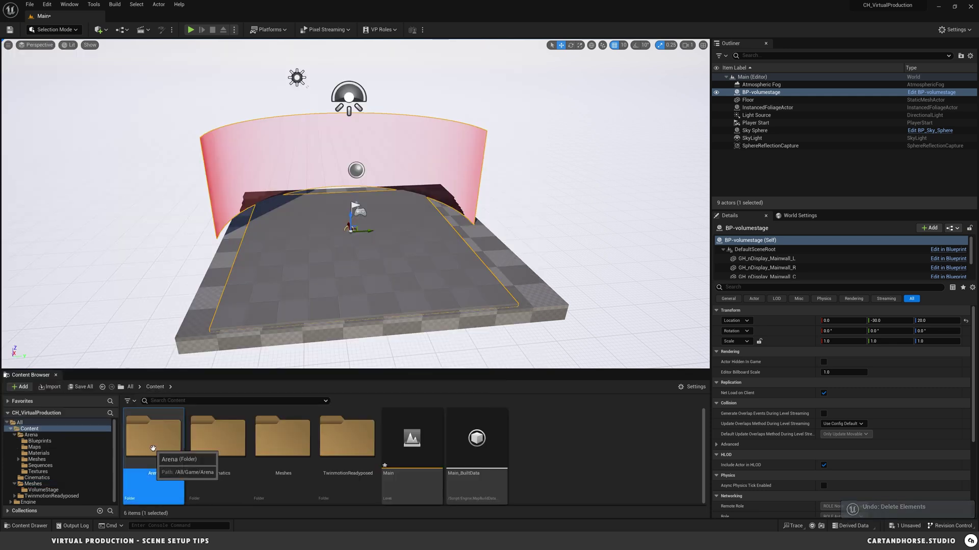
pyautogui.doubleClick(153, 438)
pyautogui.click(231, 440)
pyautogui.doubleClick(231, 440)
pyautogui.doubleClick(153, 438)
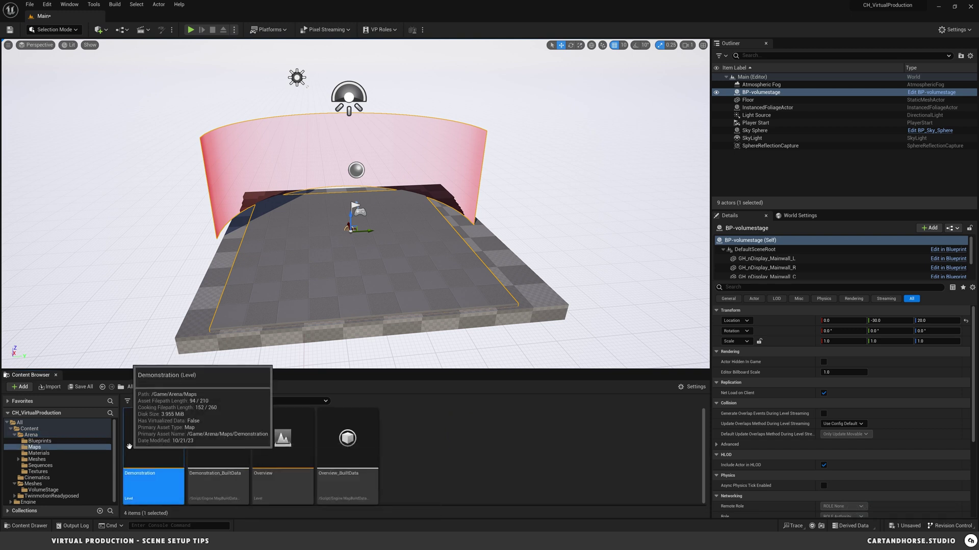
pyautogui.click(527, 357)
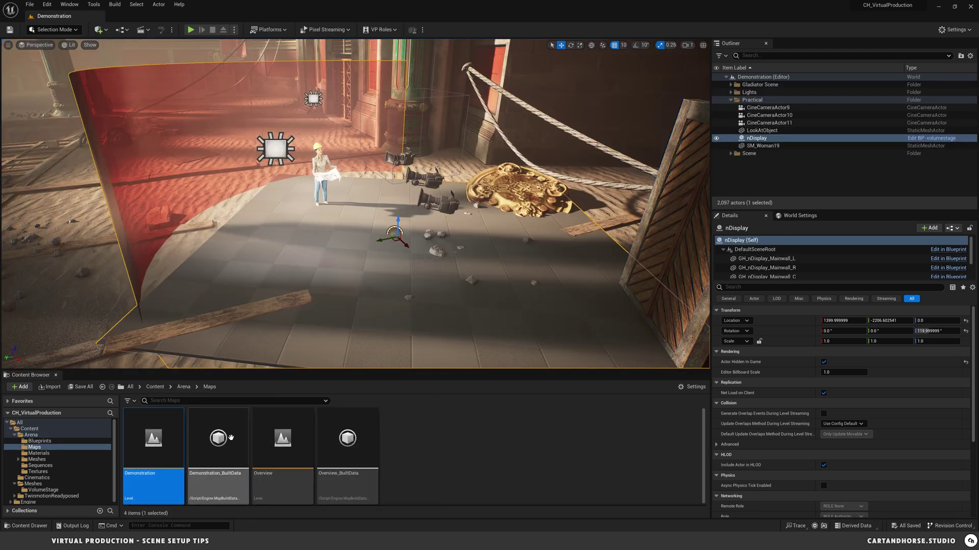
# - Try placing the BP-volumestage blueprint from the Meshes content folder in the Demonstration level
pyautogui.click(155, 387)
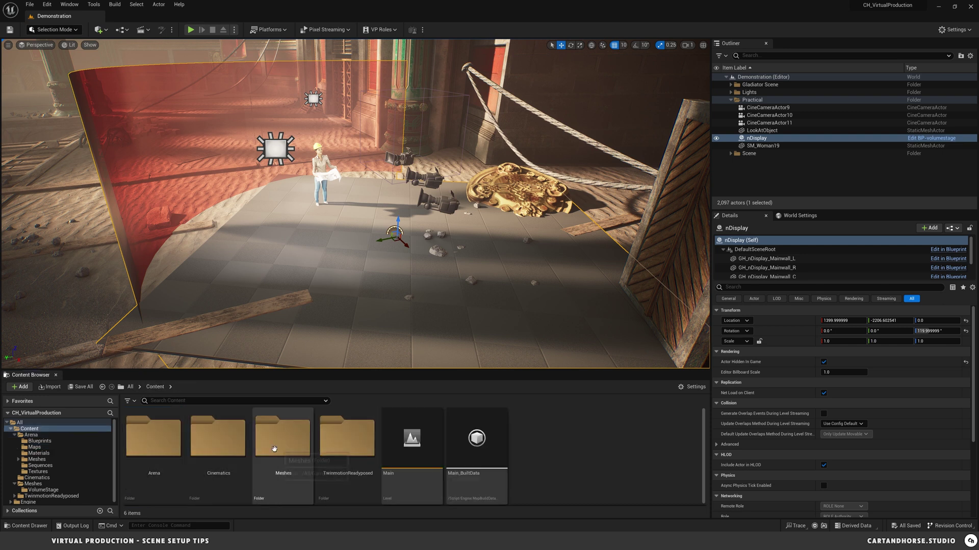
pyautogui.doubleClick(283, 438)
pyautogui.moveTo(221, 442); pyautogui.dragTo(81, 228)
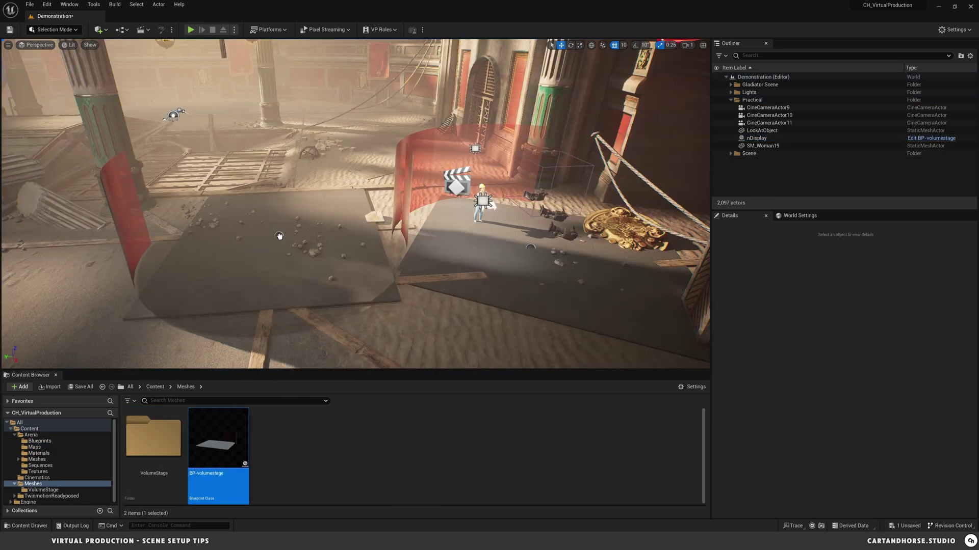
pyautogui.moveTo(280, 238); pyautogui.dragTo(193, 233)
pyautogui.moveTo(193, 233); pyautogui.dragTo(76, 227, button='right')
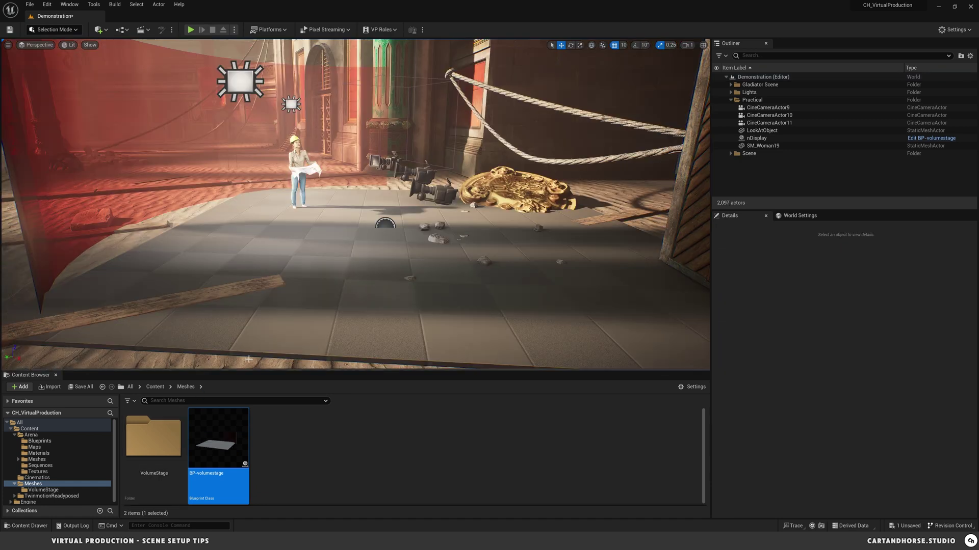
# - Switch the Demonstration level to the top view and measure across the arena's inner floor along the X axis
pyautogui.click(41, 45)
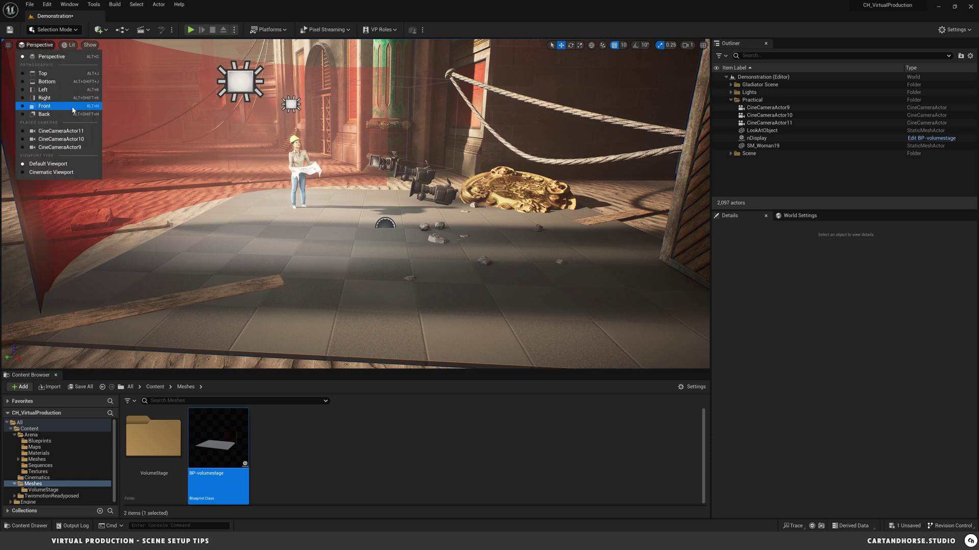
pyautogui.click(50, 76)
pyautogui.scroll(-6, 129, 204)
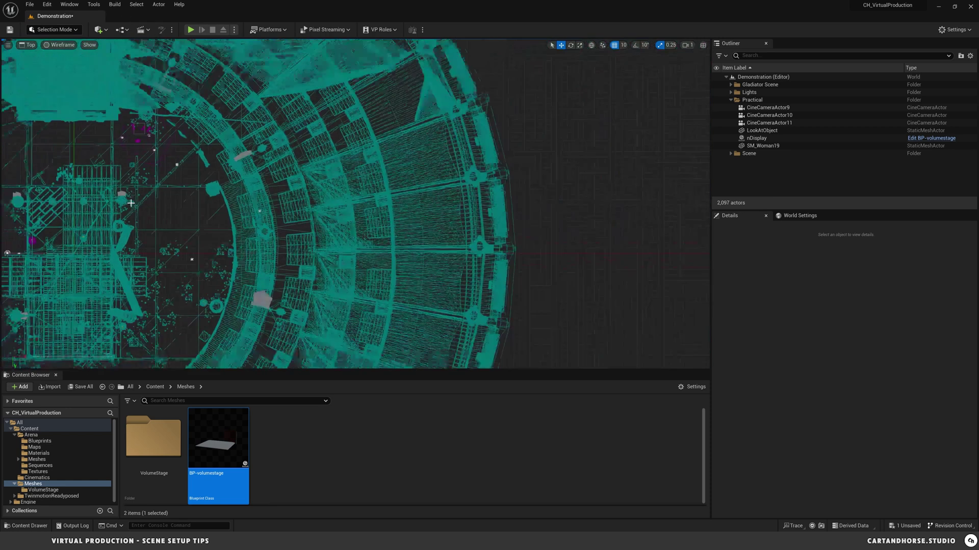
pyautogui.moveTo(129, 204); pyautogui.dragTo(306, 154, button='right')
pyautogui.scroll(-3, 283, 174)
pyautogui.scroll(3, 307, 154)
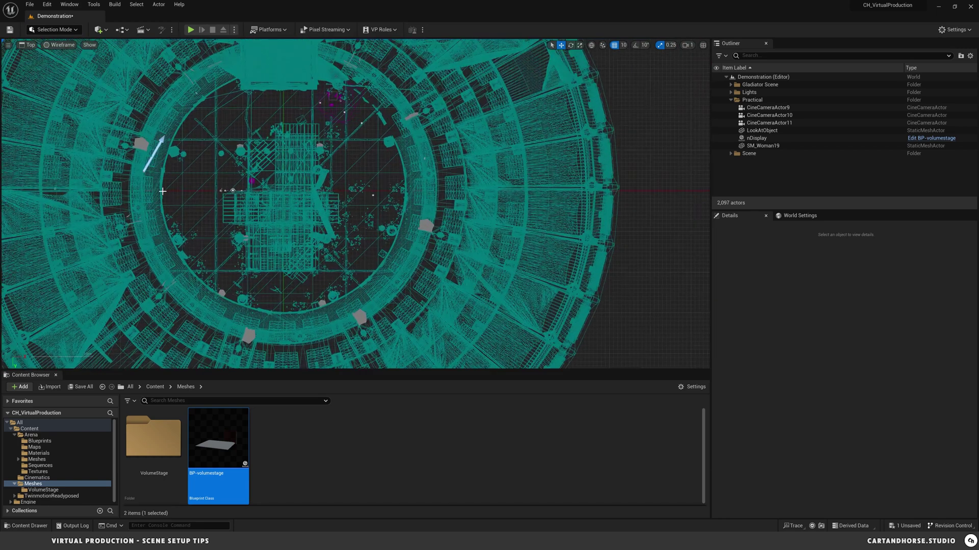
pyautogui.moveTo(271, 186); pyautogui.dragTo(407, 194, button='middle')
pyautogui.moveTo(406, 191); pyautogui.dragTo(406, 191, button='middle')
# - Switch to the browser's Google unit converter and convert 6000 centimeters to feet
pyautogui.hotkey('alt', 'Tab')
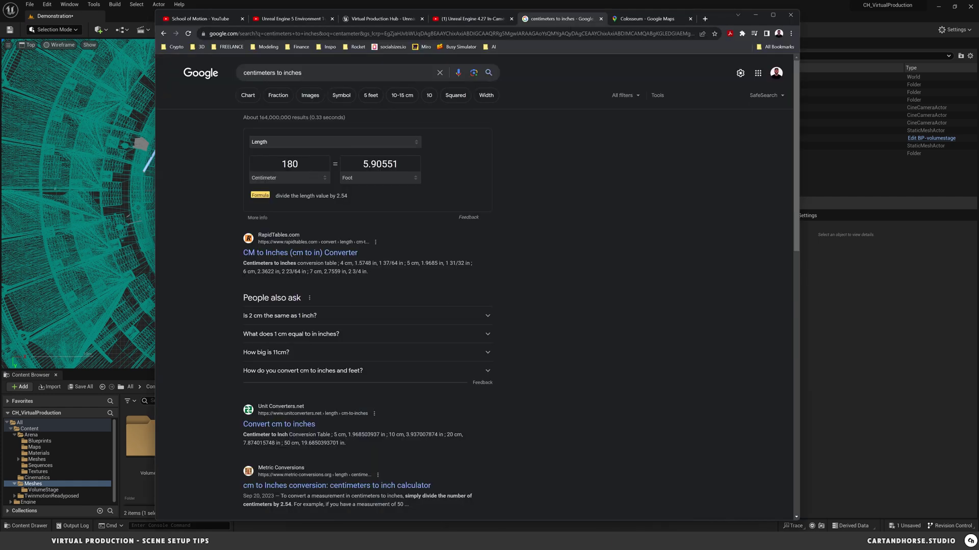
pyautogui.doubleClick(289, 164)
pyautogui.write('6000')
# - Bring up the Colosseum in Google Maps and change the satellite imagery to the default map
pyautogui.click(647, 19)
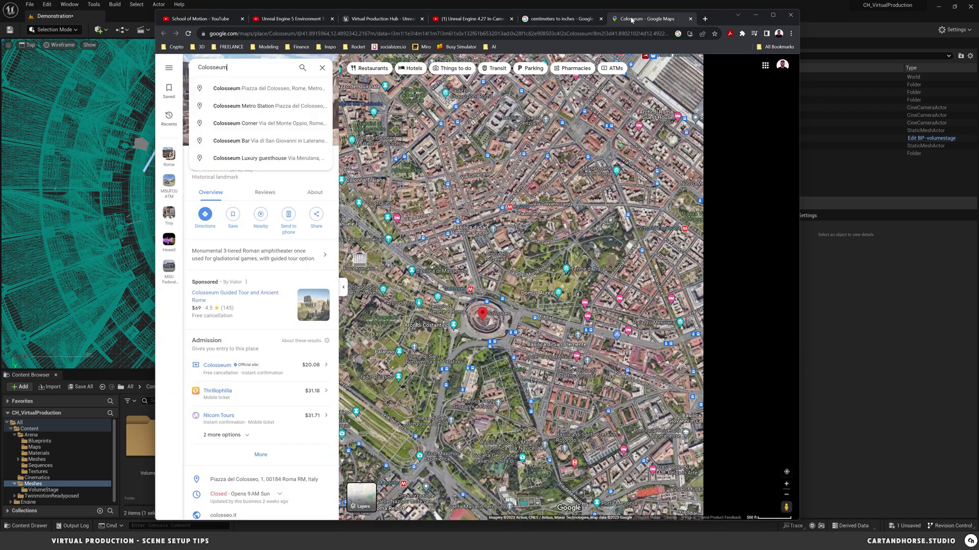
pyautogui.scroll(5, 537, 322)
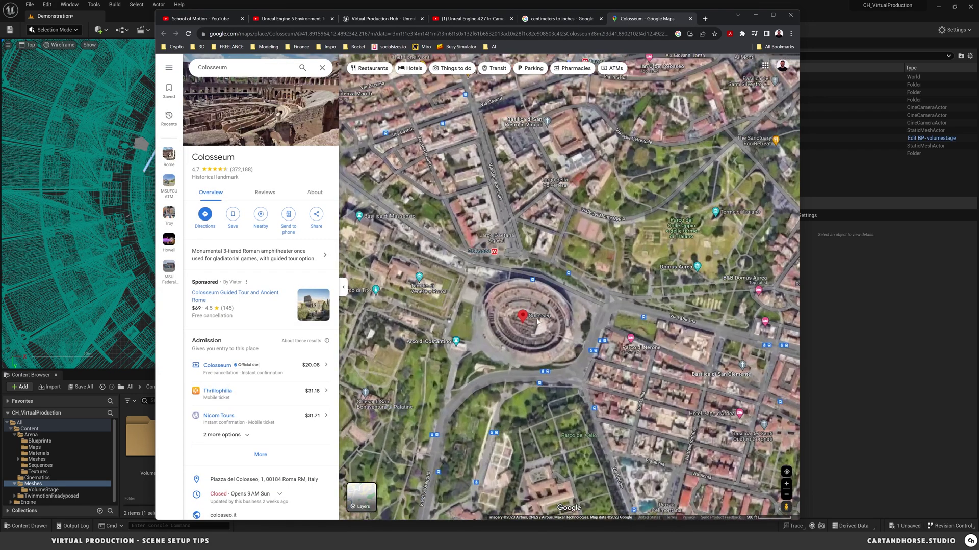
pyautogui.click(363, 499)
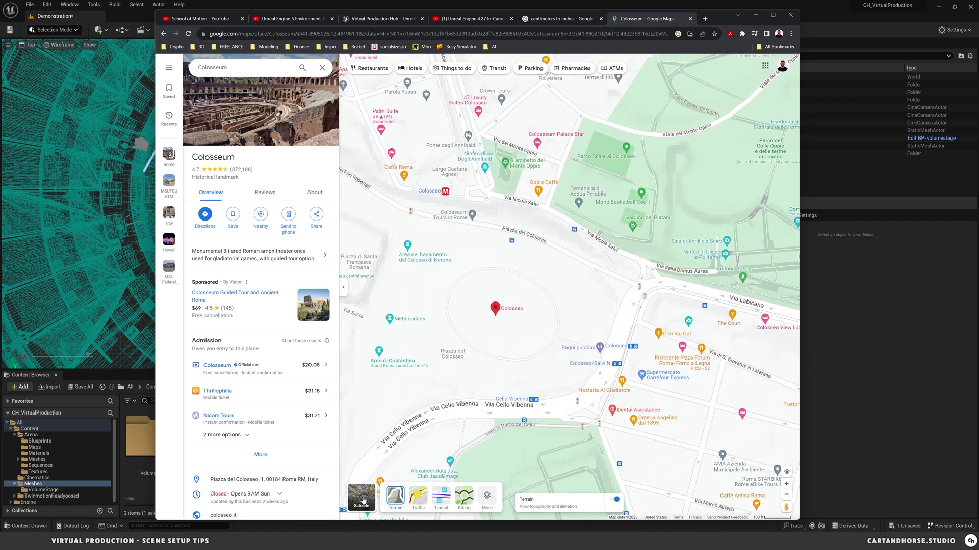
pyautogui.scroll(2, 505, 337)
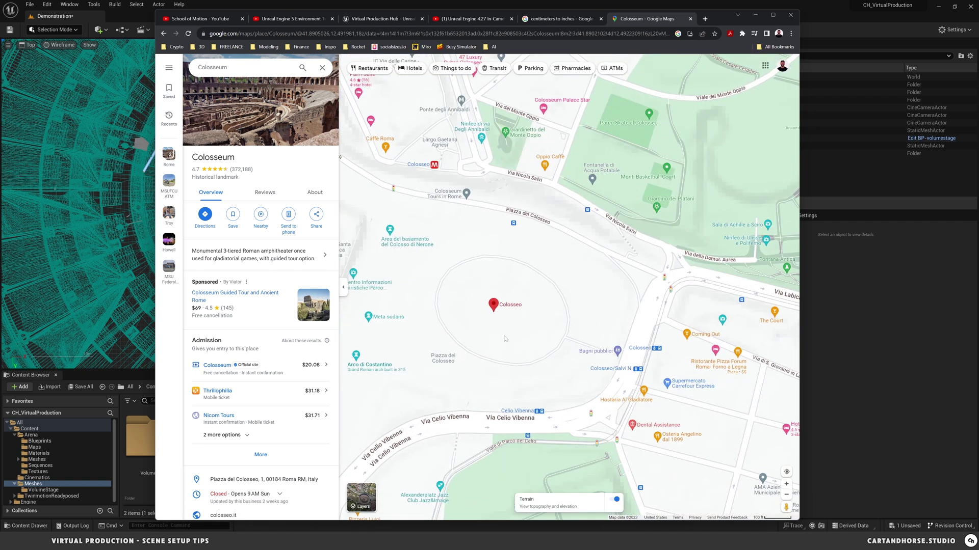
# - Measure the distance across the Colosseum's inner area with the Google Maps distance tool
pyautogui.moveTo(360, 505)
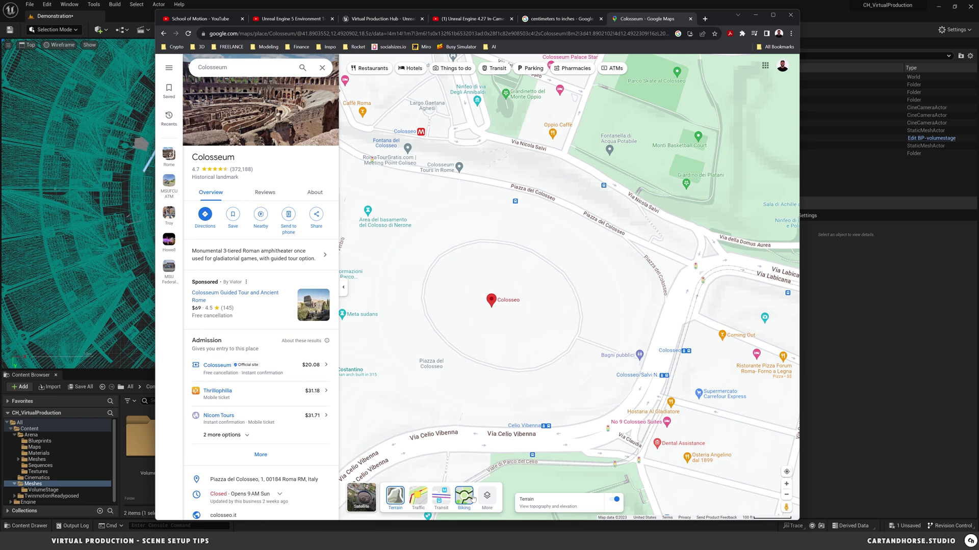
pyautogui.click(491, 499)
pyautogui.click(419, 424)
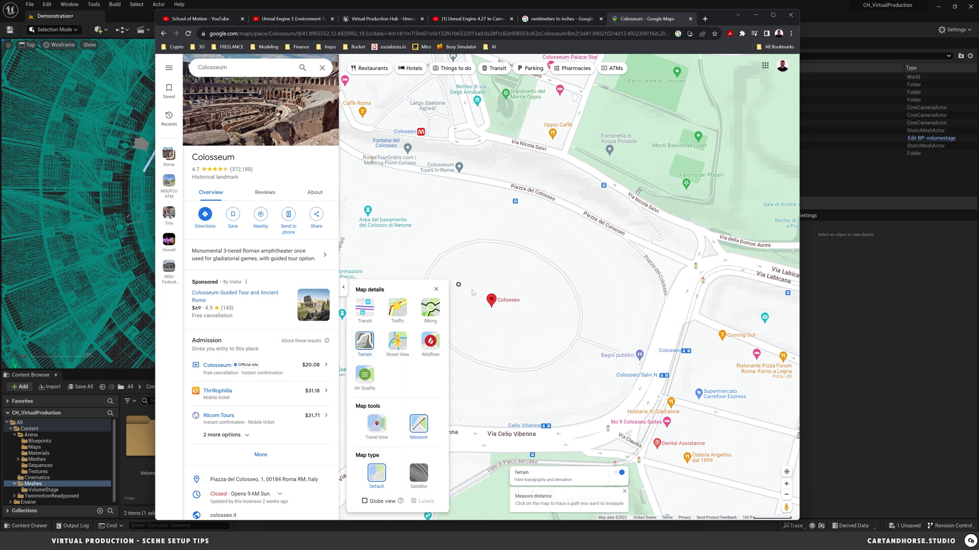
pyautogui.click(558, 329)
pyautogui.moveTo(559, 328)
pyautogui.mouseDown()
pyautogui.moveTo(541, 310)
pyautogui.moveTo(549, 310)
pyautogui.moveTo(544, 321)
pyautogui.moveTo(563, 342)
pyautogui.moveTo(571, 336)
pyautogui.moveTo(534, 323)
pyautogui.mouseUp()
pyautogui.click(436, 291)
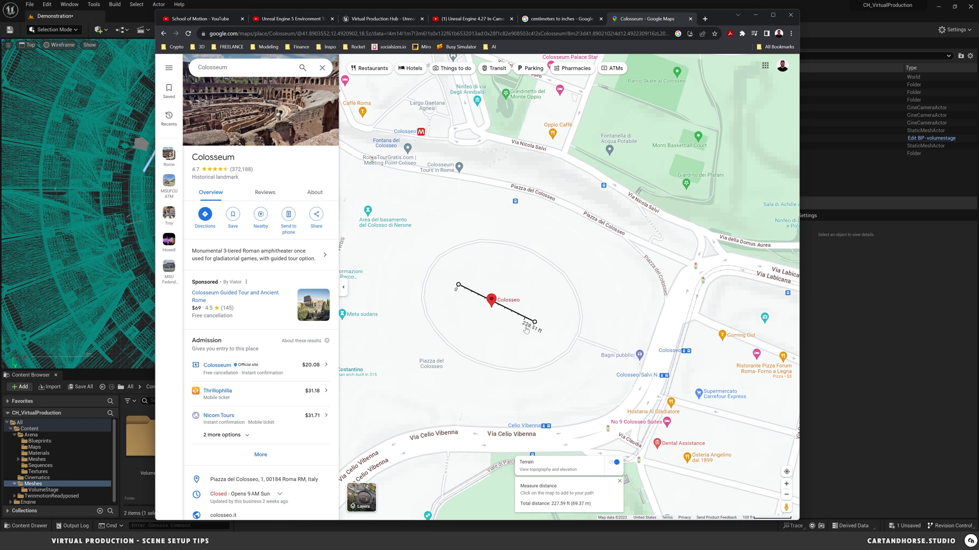
# - Show satellite imagery and adjust both measurement end points to the edges of the Colosseum's arena floor
pyautogui.click(362, 495)
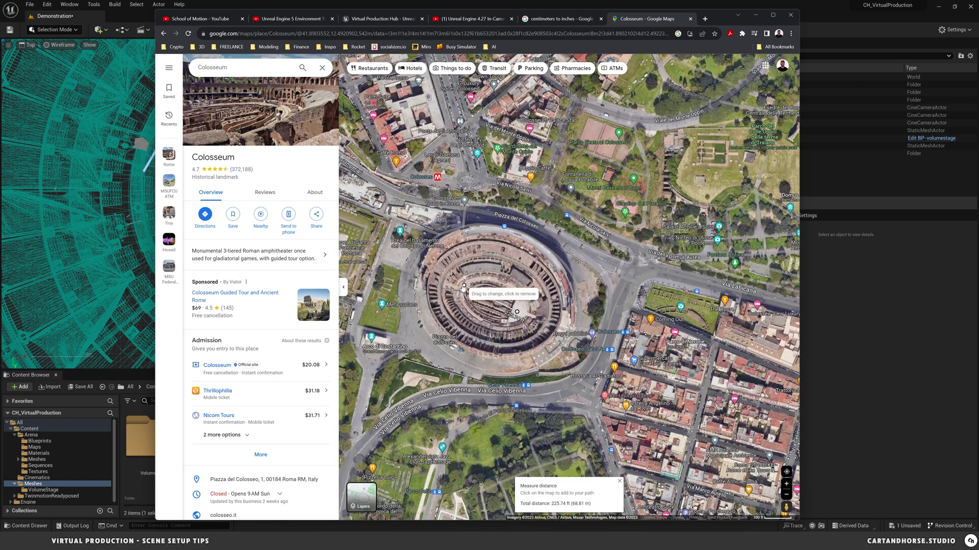
pyautogui.moveTo(464, 285); pyautogui.dragTo(465, 289)
pyautogui.moveTo(517, 316); pyautogui.dragTo(527, 318)
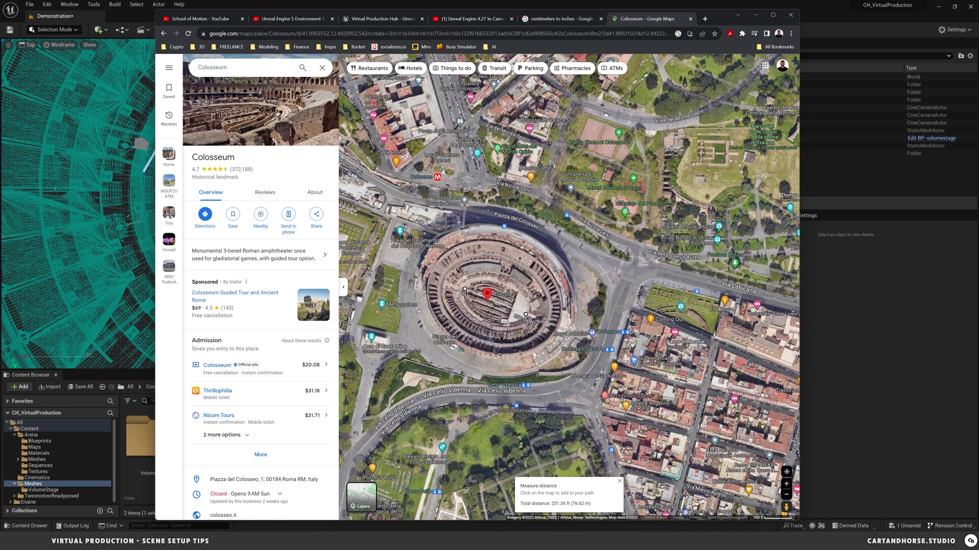
pyautogui.scroll(2, 521, 340)
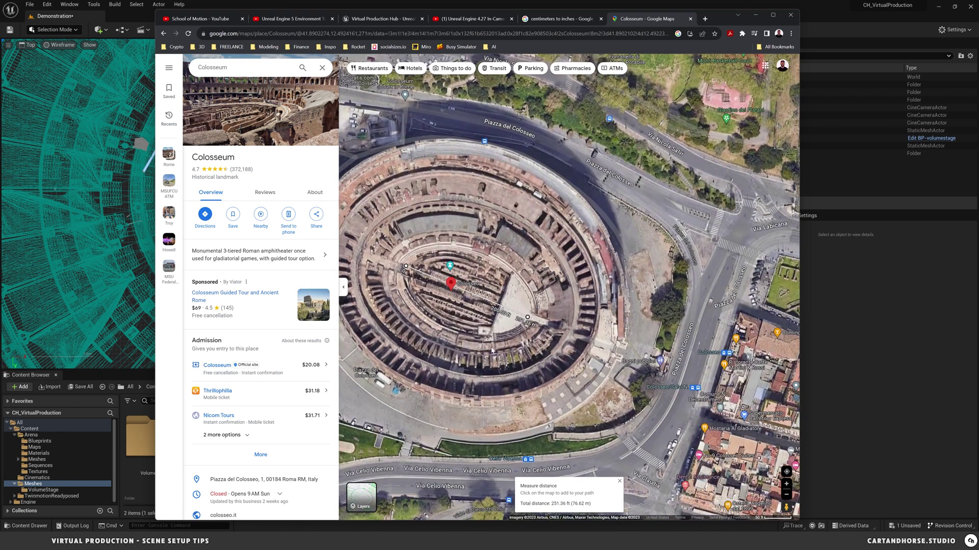
pyautogui.rightClick(434, 329)
pyautogui.click(414, 314)
pyautogui.click(414, 315)
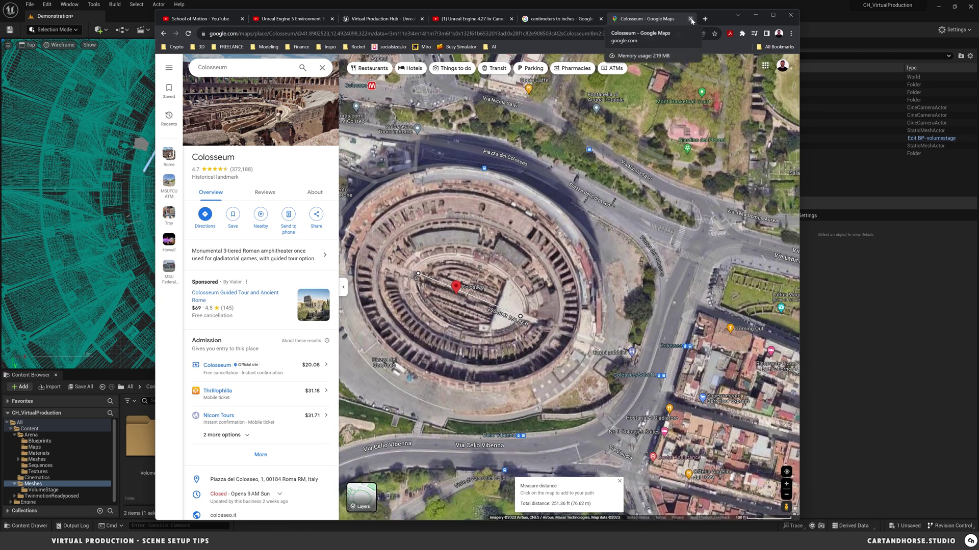
# - Return to Unreal Editor, switch the Demonstration level to the perspective view and frame the volume stage
pyautogui.click(755, 14)
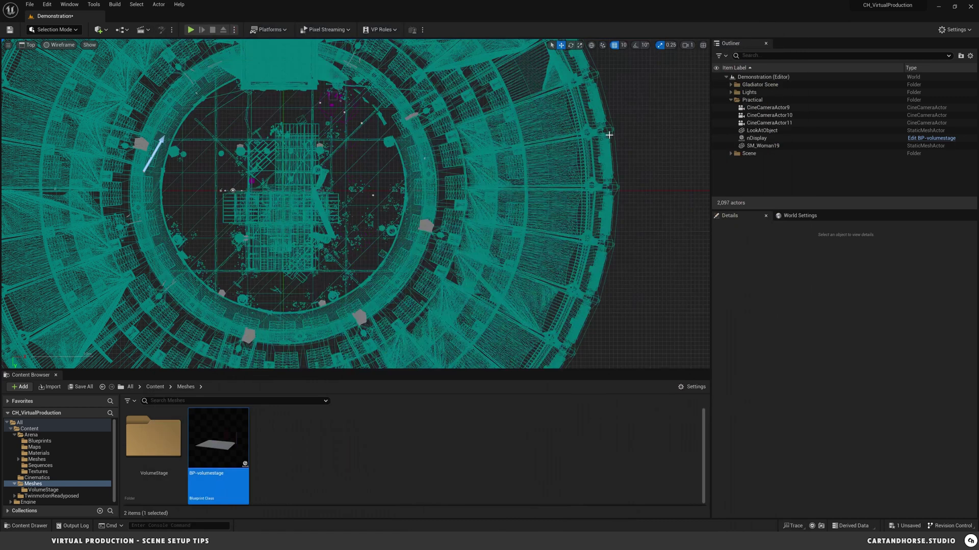
pyautogui.click(28, 46)
pyautogui.click(41, 64)
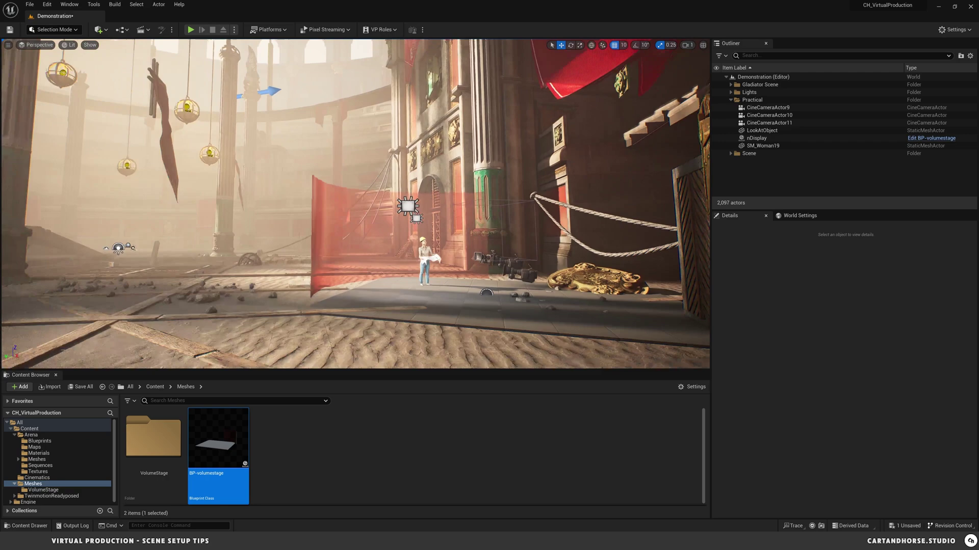
pyautogui.press('w')
pyautogui.moveTo(356, 204); pyautogui.dragTo(464, 196, button='right')
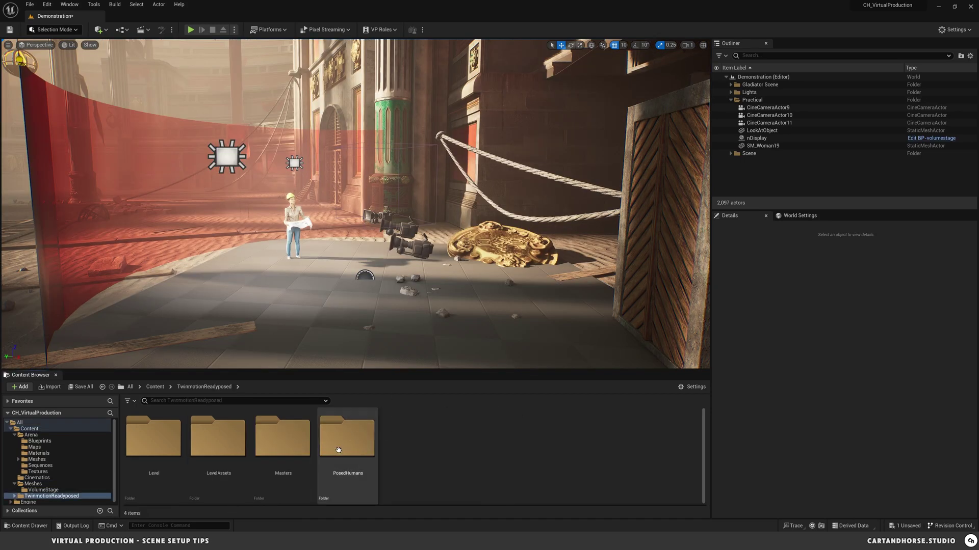
# - Place the SM_Man03 mesh from the PosedHumans meshes on the stage floor near the woman, at about X 1400, Y -2090, Z 10
pyautogui.doubleClick(351, 436)
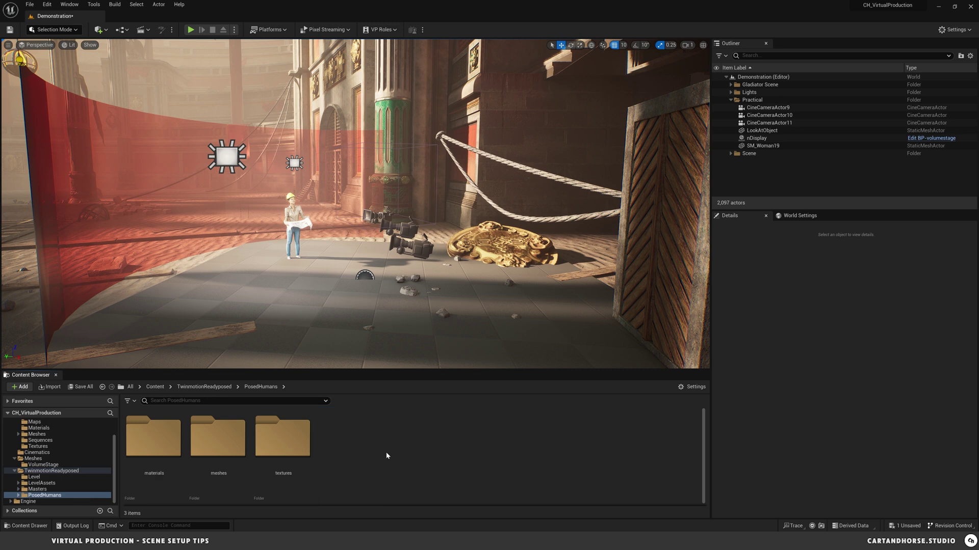
pyautogui.doubleClick(229, 440)
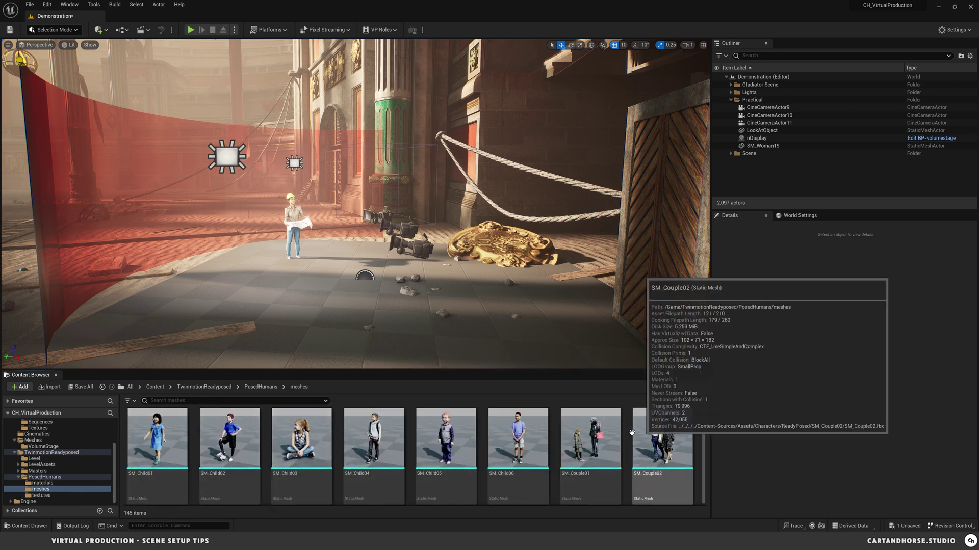
pyautogui.scroll(-5, 623, 433)
pyautogui.scroll(-3, 623, 433)
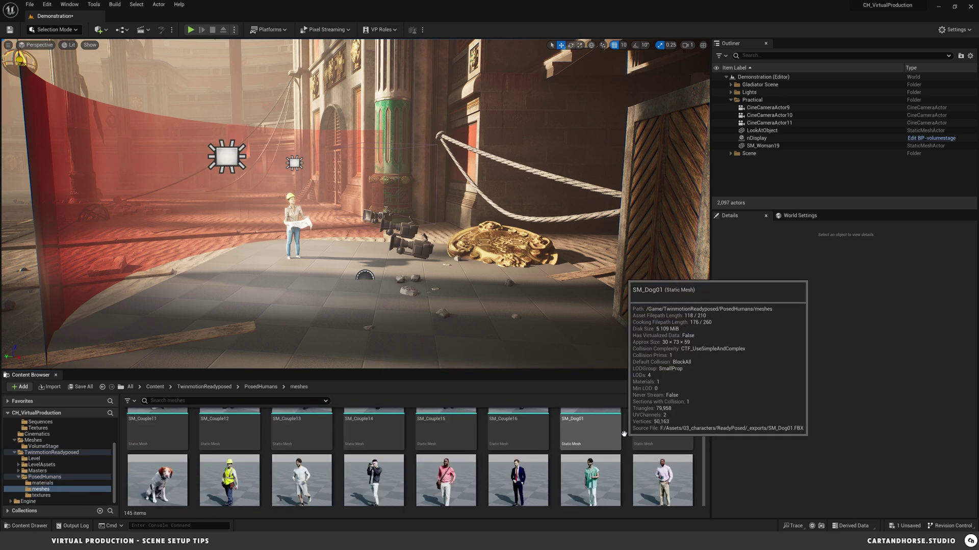
pyautogui.click(391, 410)
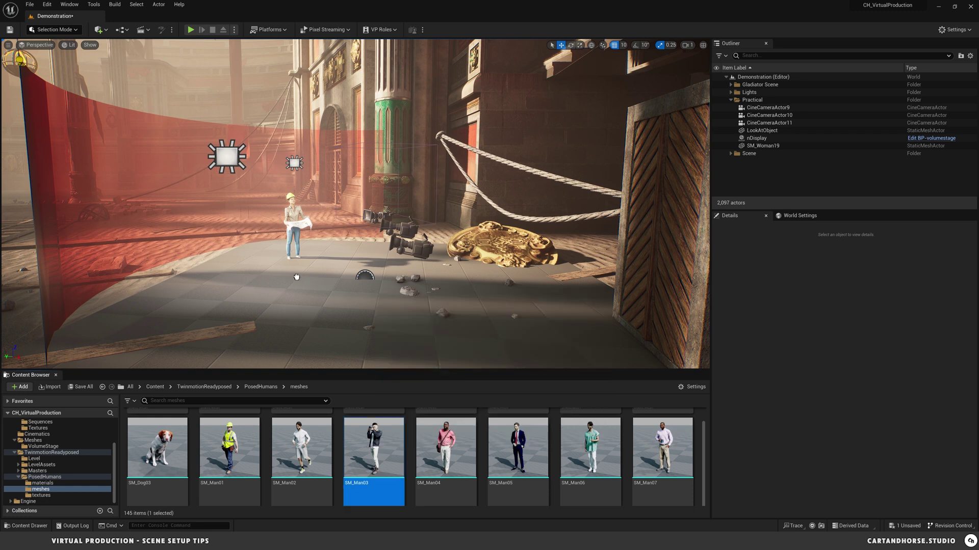
pyautogui.moveTo(239, 294); pyautogui.dragTo(241, 296)
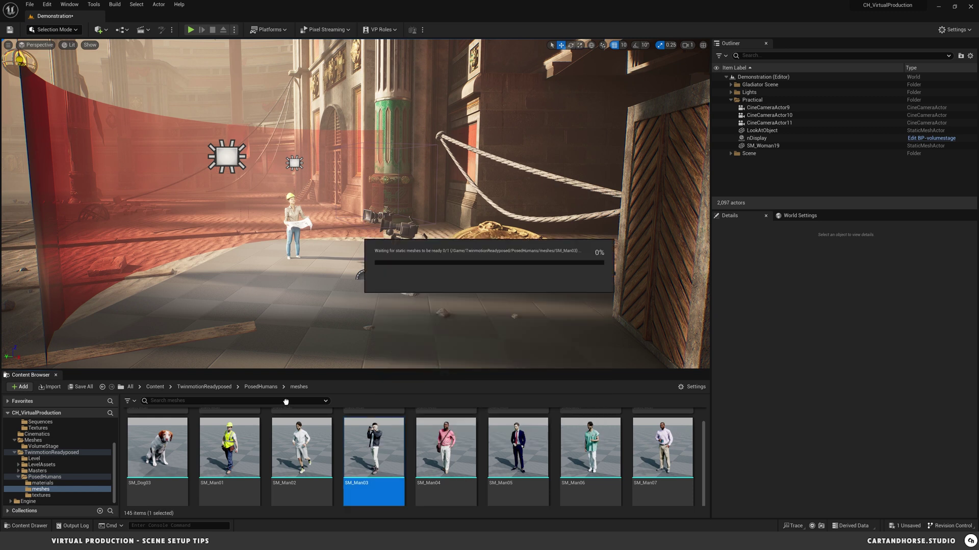
pyautogui.moveTo(367, 261); pyautogui.dragTo(314, 279)
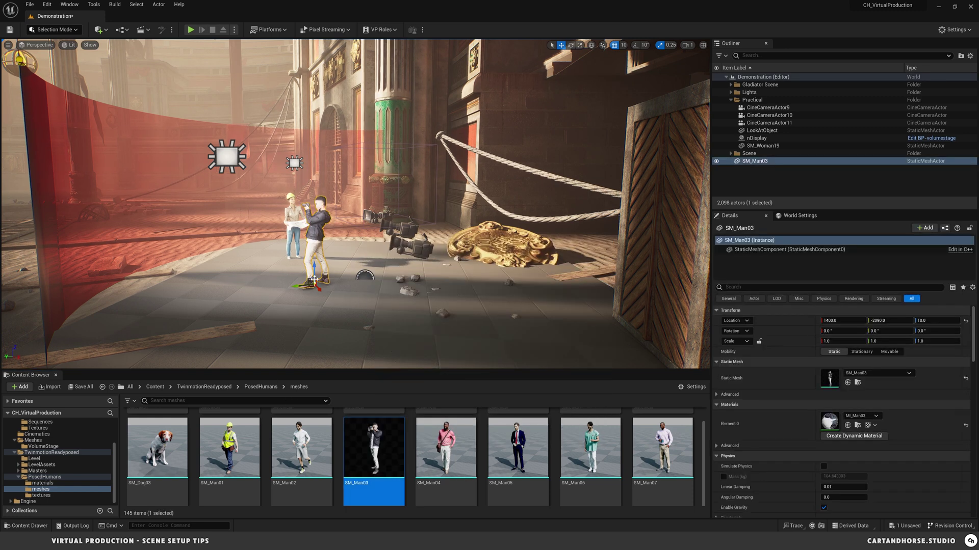
# - Place the SM_Dog03 mesh beside the woman, and turn SM_Man03 about -140° and move him behind her to X 1130, Y -2140
pyautogui.moveTo(158, 456); pyautogui.dragTo(297, 301)
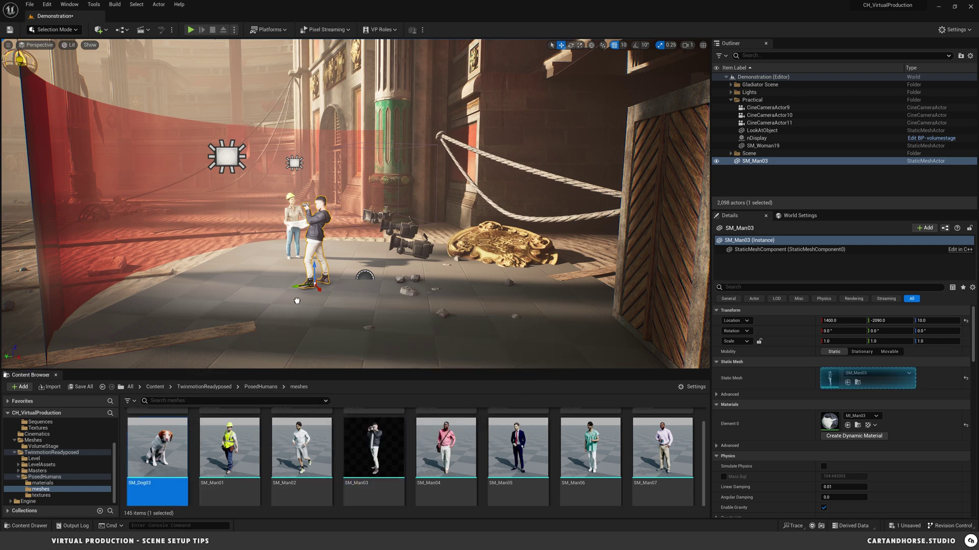
pyautogui.moveTo(272, 270); pyautogui.dragTo(332, 289)
pyautogui.press('e')
pyautogui.press('w')
pyautogui.moveTo(310, 287); pyautogui.dragTo(302, 256)
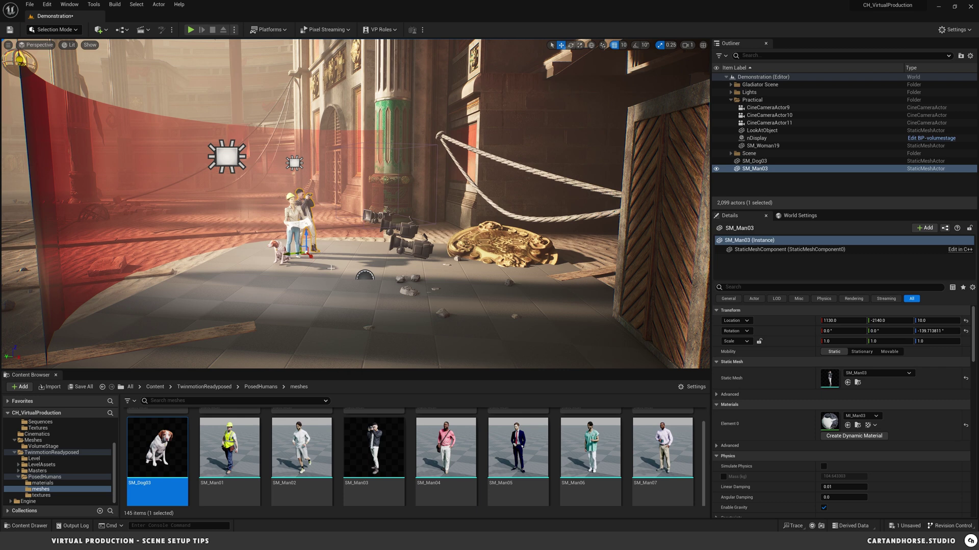
pyautogui.moveTo(332, 268)
pyautogui.mouseDown(button='right')
pyautogui.moveTo(387, 270)
pyautogui.moveTo(321, 275)
pyautogui.moveTo(337, 268)
pyautogui.mouseUp(button='right')
# - Select CineCameraActor9 and measure a standing figure's height in the right wireframe view
pyautogui.click(437, 252)
pyautogui.click(39, 45)
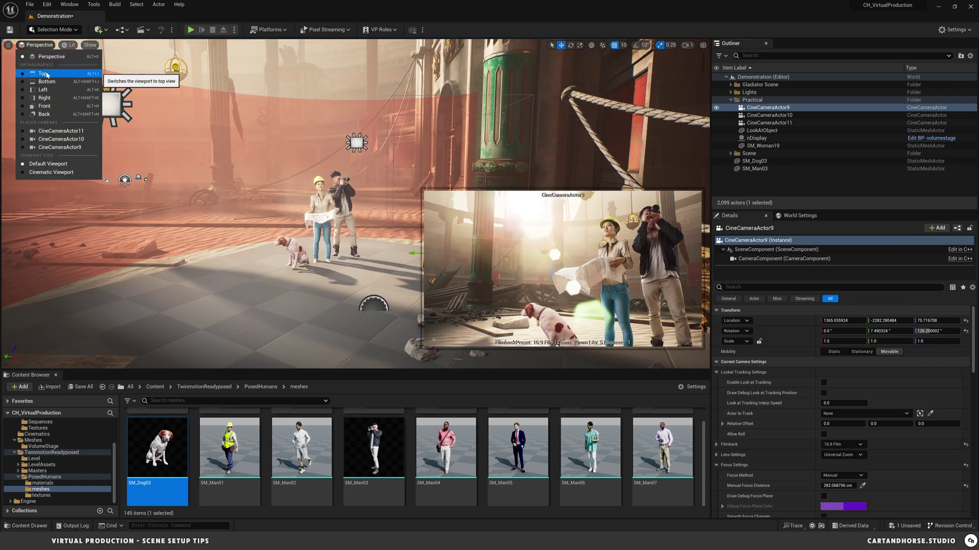
pyautogui.click(43, 73)
pyautogui.click(30, 45)
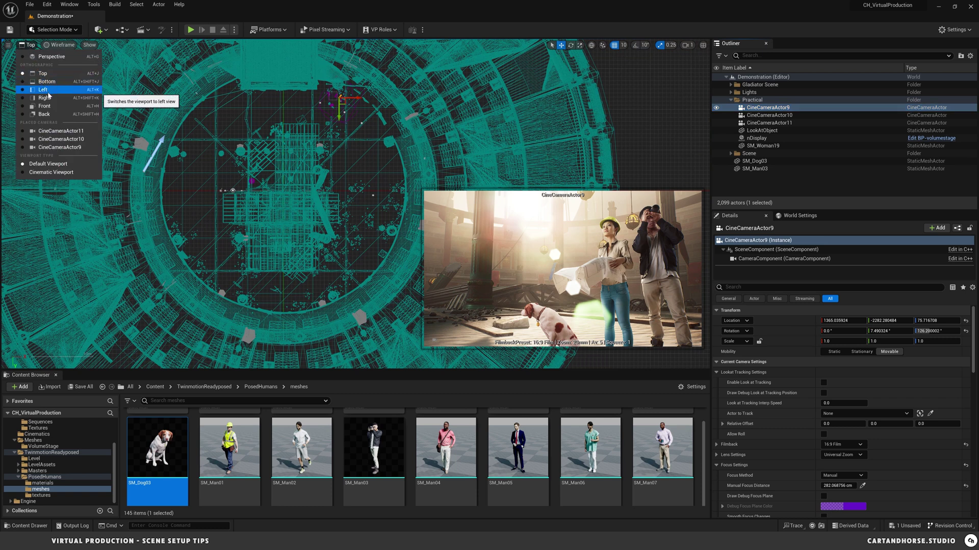
pyautogui.click(47, 93)
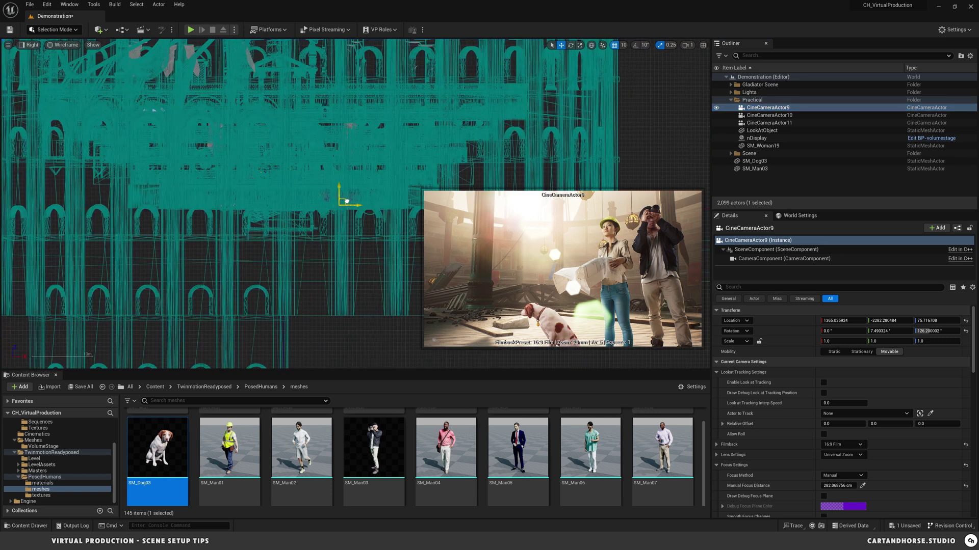
pyautogui.scroll(3, 353, 203)
pyautogui.scroll(3, 351, 208)
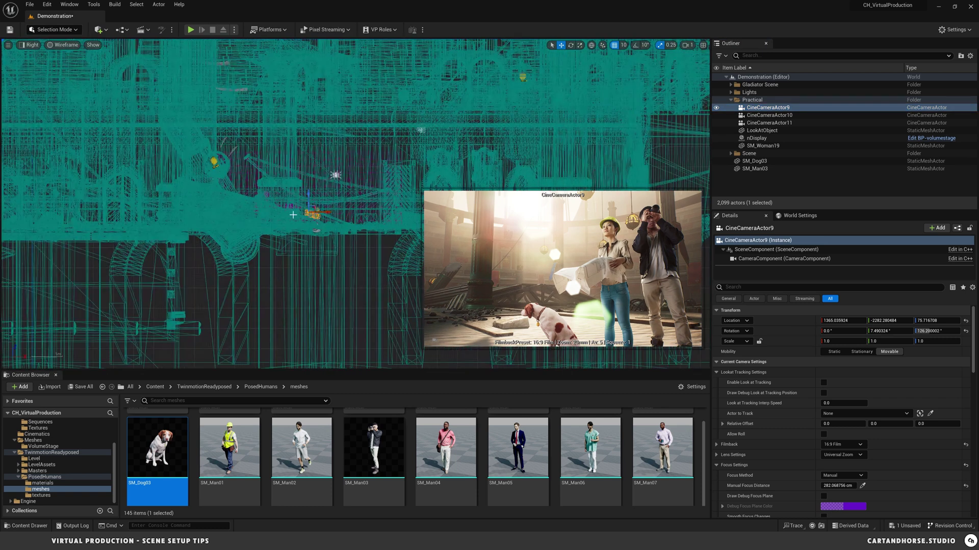
pyautogui.scroll(3, 189, 174)
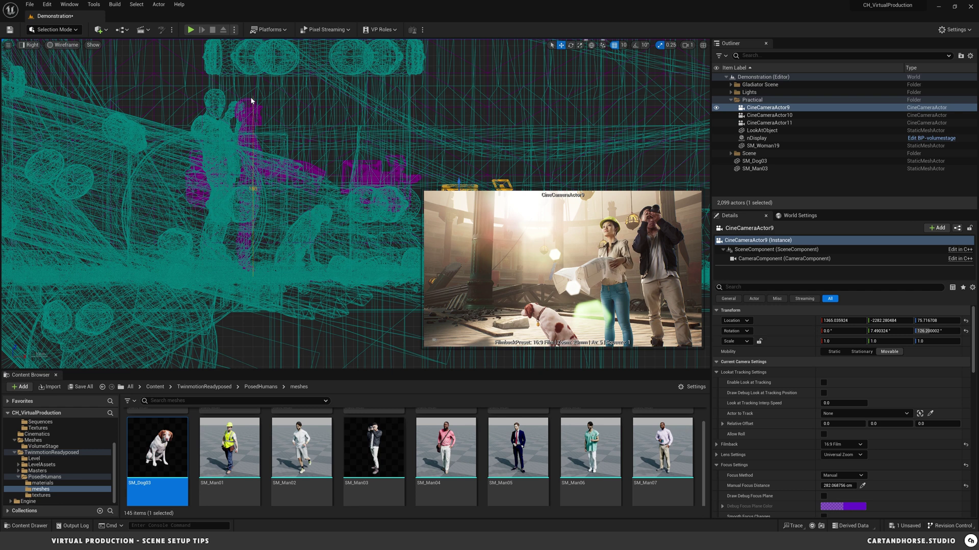
pyautogui.scroll(2, 250, 96)
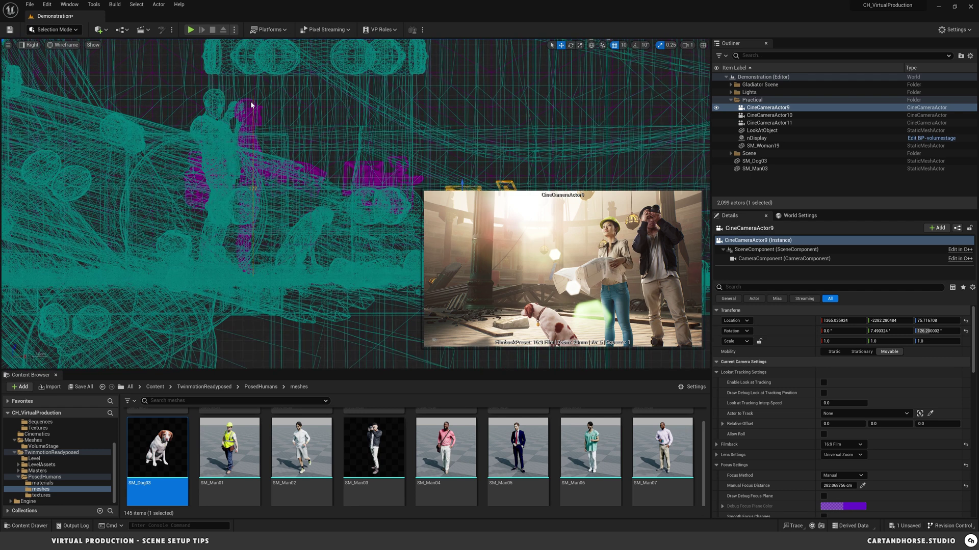
pyautogui.scroll(1, 250, 102)
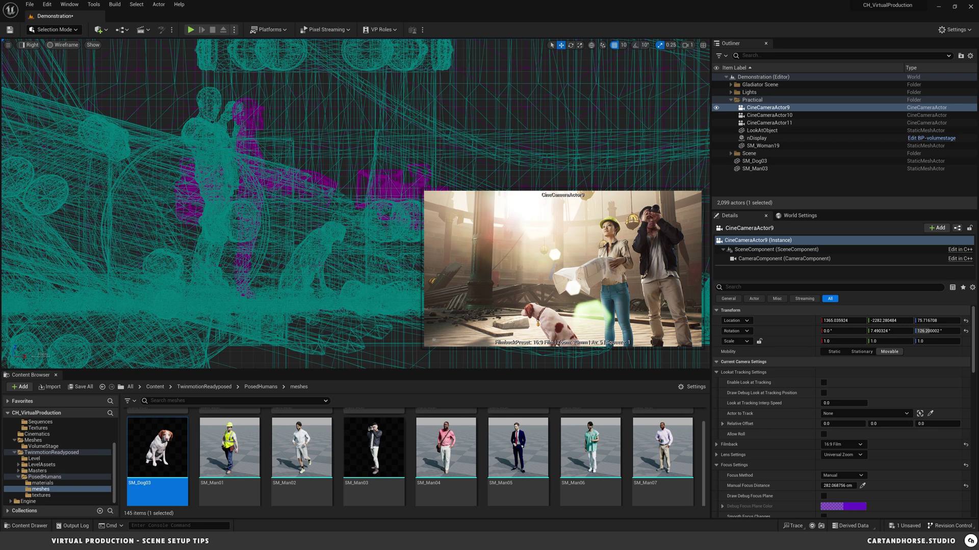
# - Switch to the browser, convert 177 centimetres to feet with Google's length converter, and return to Unreal Editor
pyautogui.hotkey('alt', 'Tab')
pyautogui.click(565, 18)
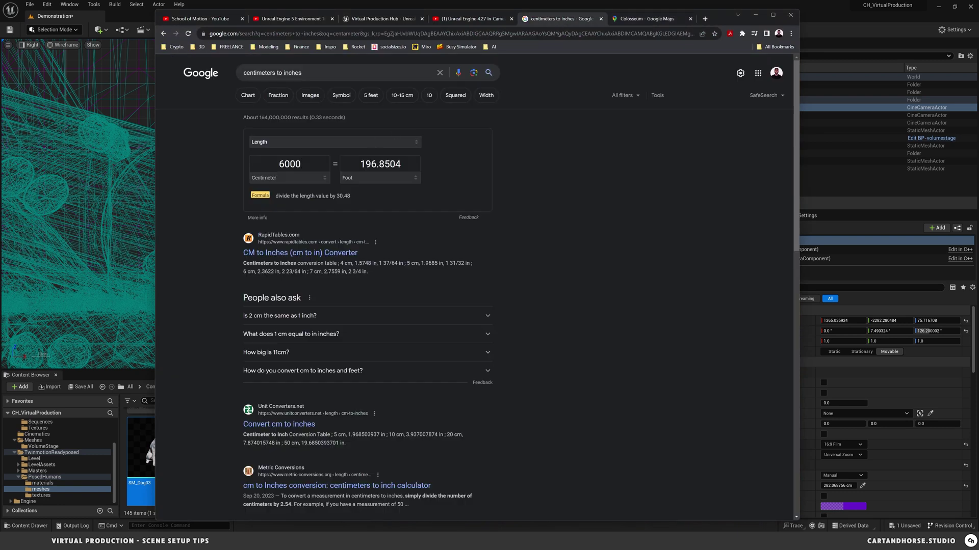
pyautogui.moveTo(308, 166); pyautogui.dragTo(243, 168)
pyautogui.write('177')
pyautogui.click(756, 15)
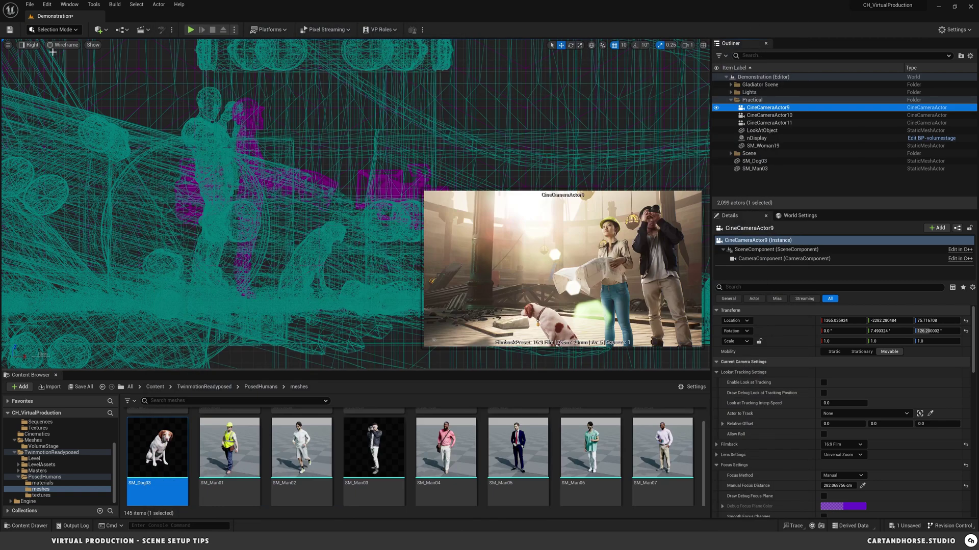
# - Return to the perspective view, select CineCameraActor9 near the figures, and hide CineCameraActor10 and CineCameraActor11
pyautogui.click(30, 45)
pyautogui.click(36, 60)
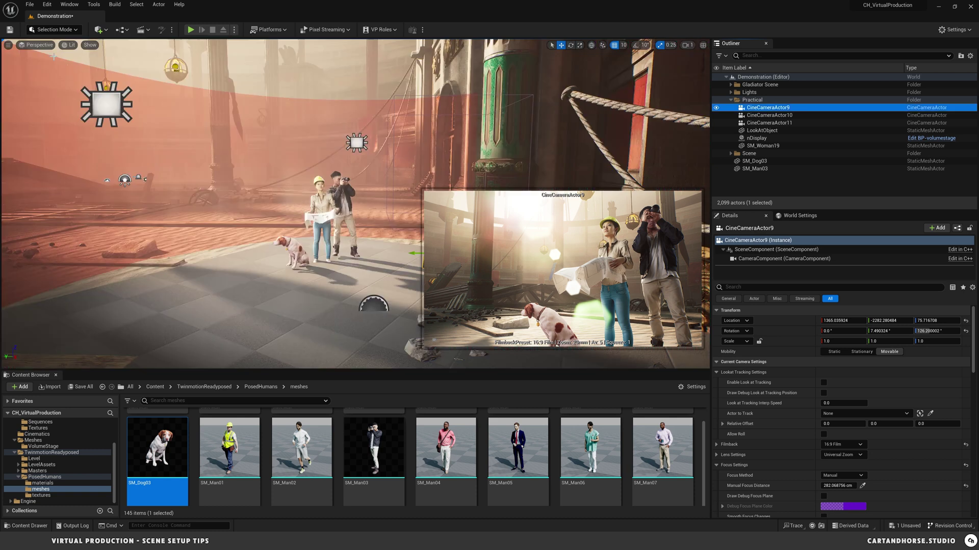
pyautogui.moveTo(348, 279); pyautogui.dragTo(410, 286, button='right')
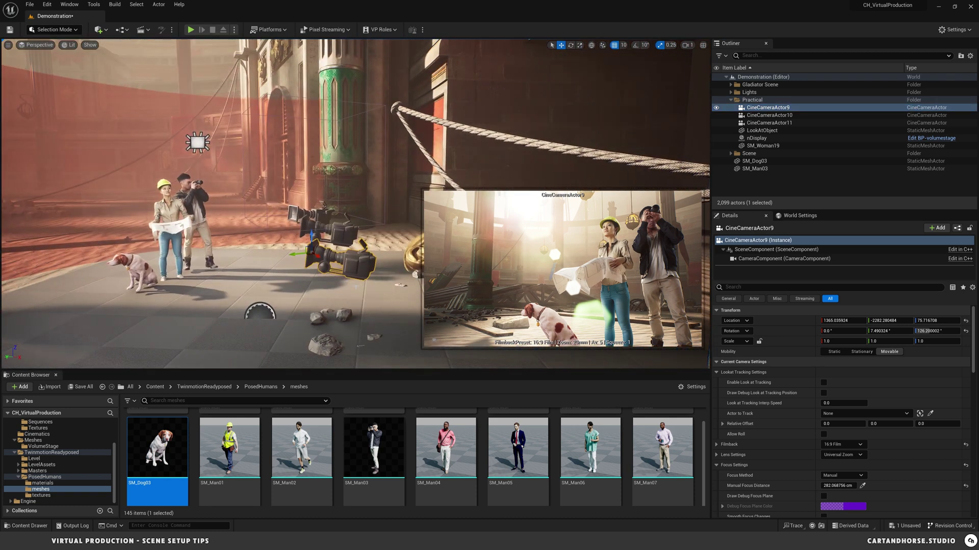
pyautogui.click(767, 107)
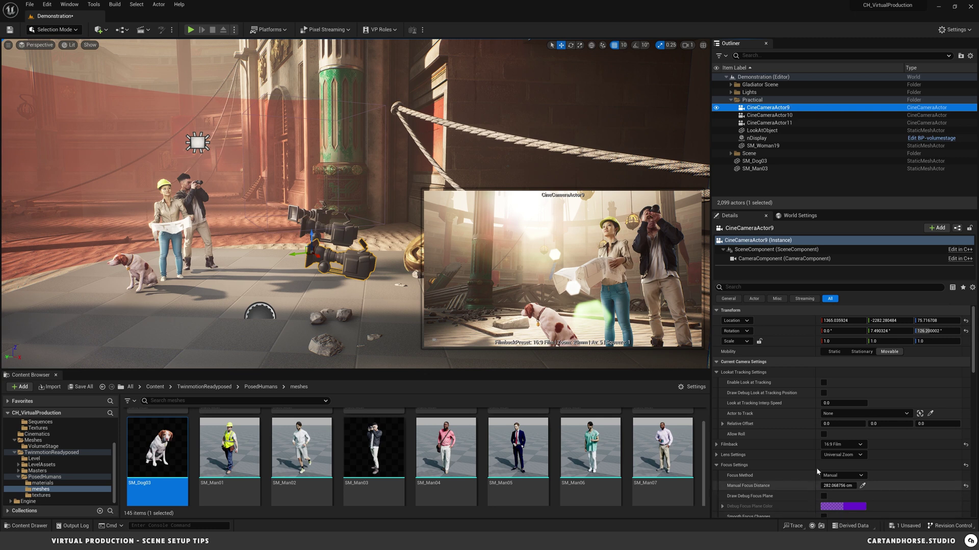
pyautogui.click(717, 116)
pyautogui.click(716, 123)
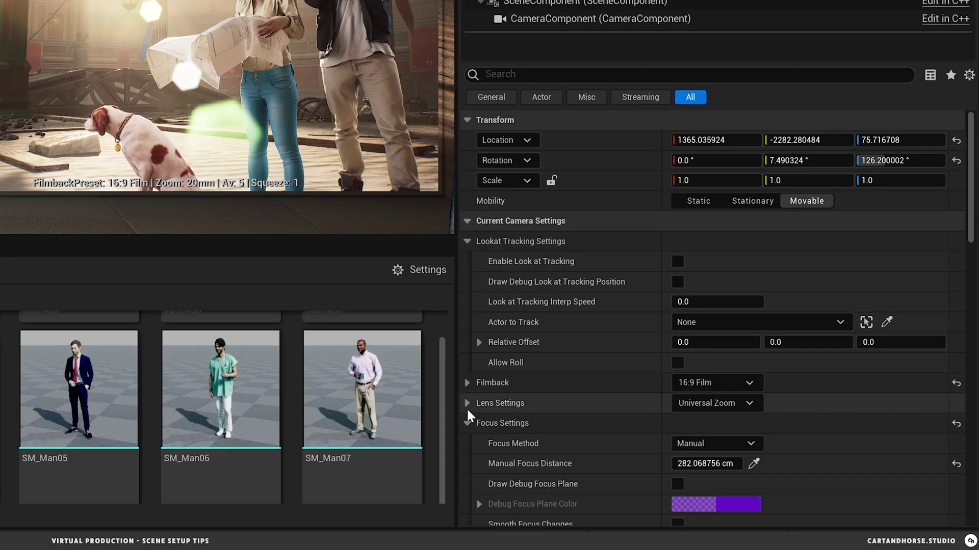
# - Collapse CineCameraActor9's focus and look-at tracking settings and examine its Filmback sensor dimensions and available presets
pyautogui.click(466, 423)
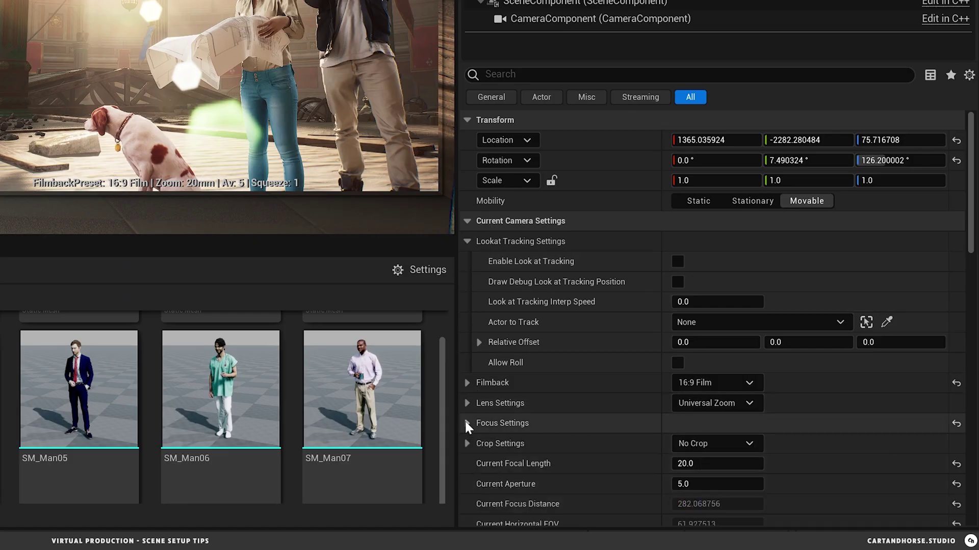
pyautogui.click(469, 241)
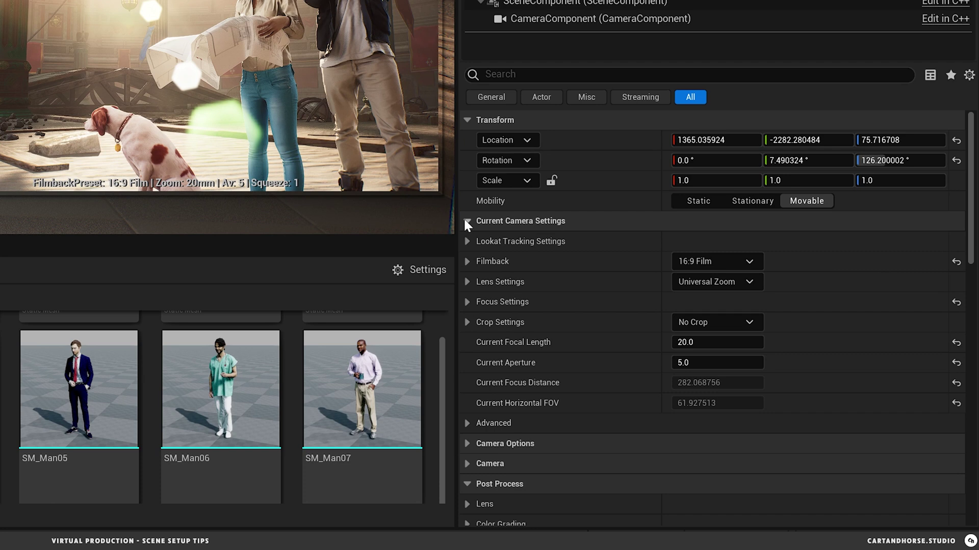
pyautogui.click(468, 260)
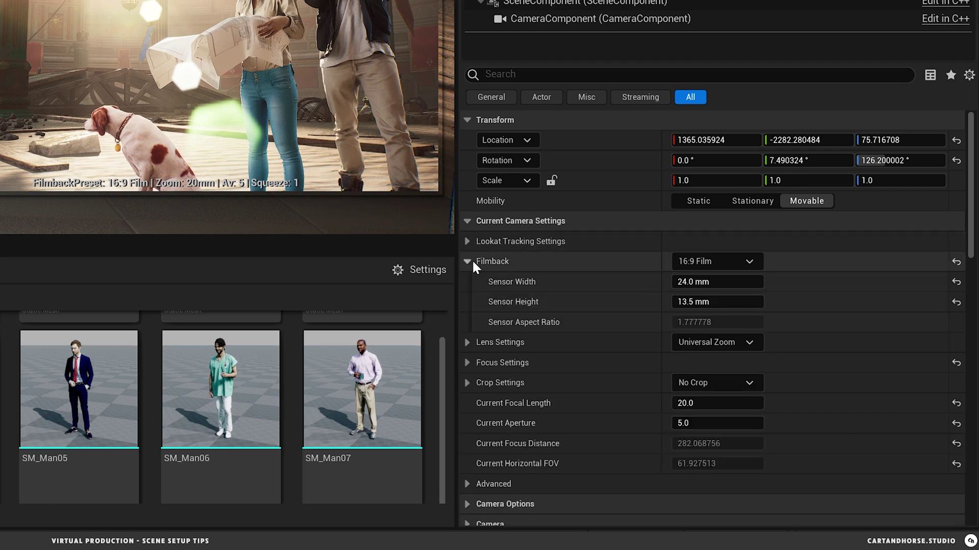
pyautogui.click(749, 259)
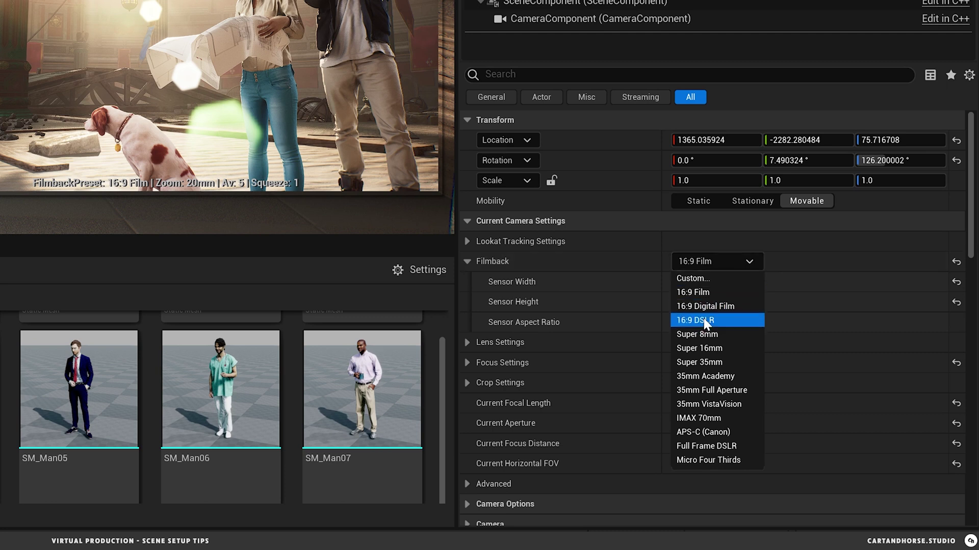
pyautogui.click(802, 264)
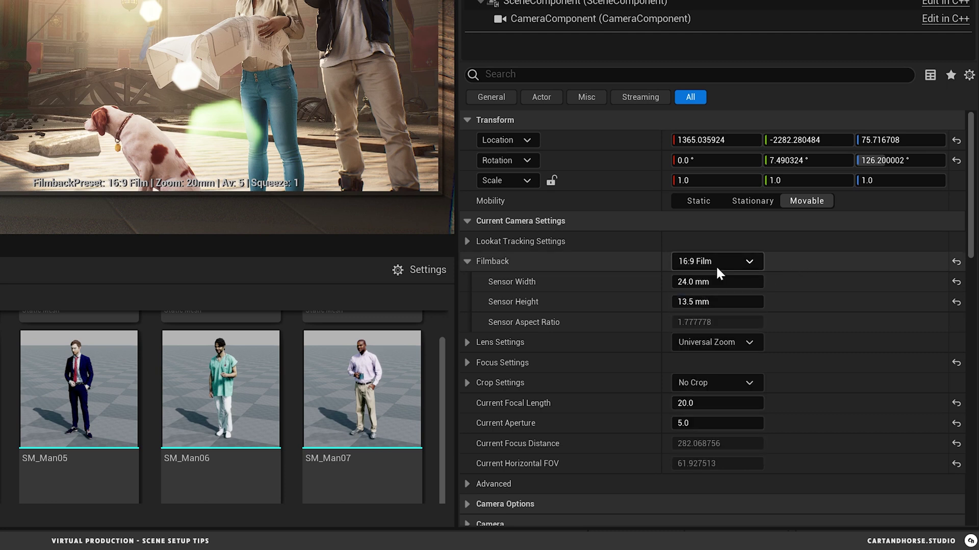
pyautogui.click(742, 260)
pyautogui.click(802, 280)
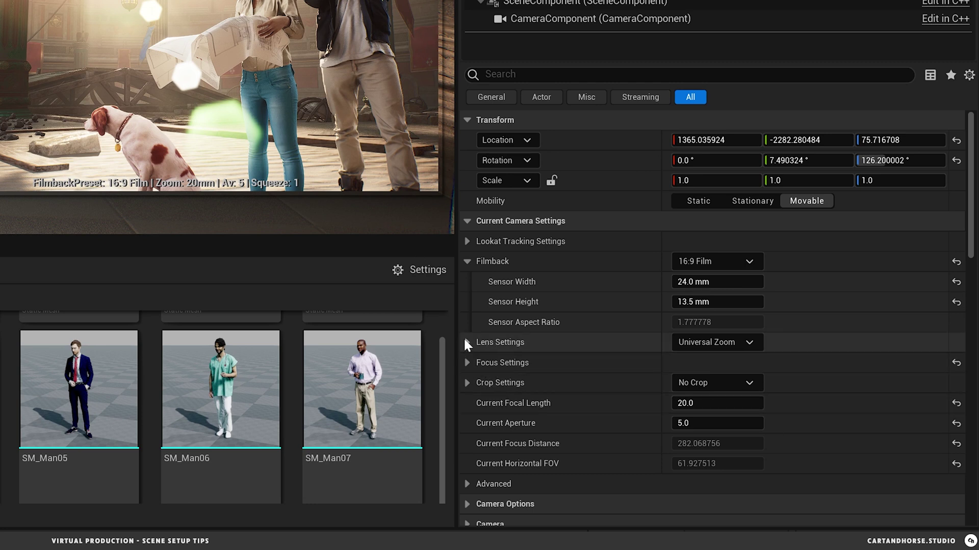
pyautogui.click(466, 341)
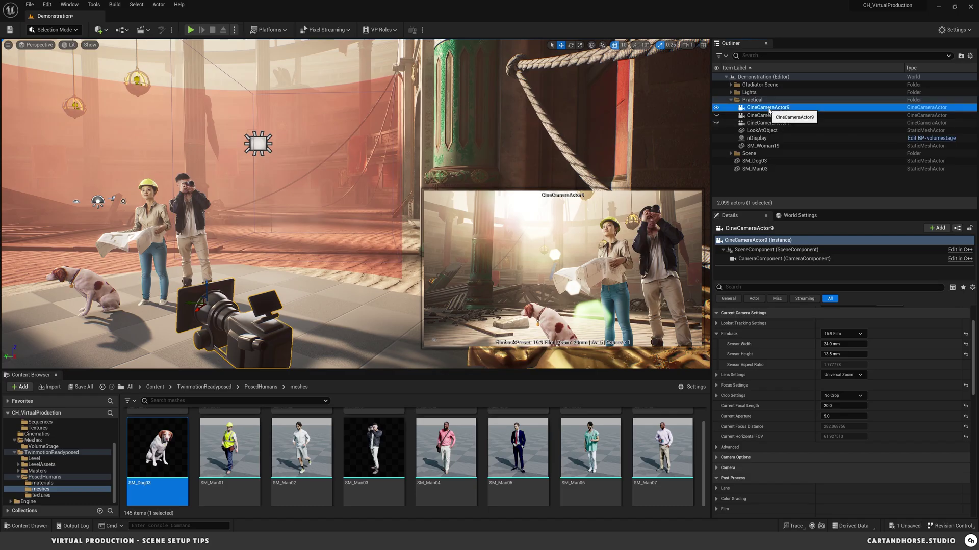
# - Pilot CineCameraActor9 and tilt it upward toward the arena's upper walls behind the figures
pyautogui.rightClick(770, 108)
pyautogui.click(814, 182)
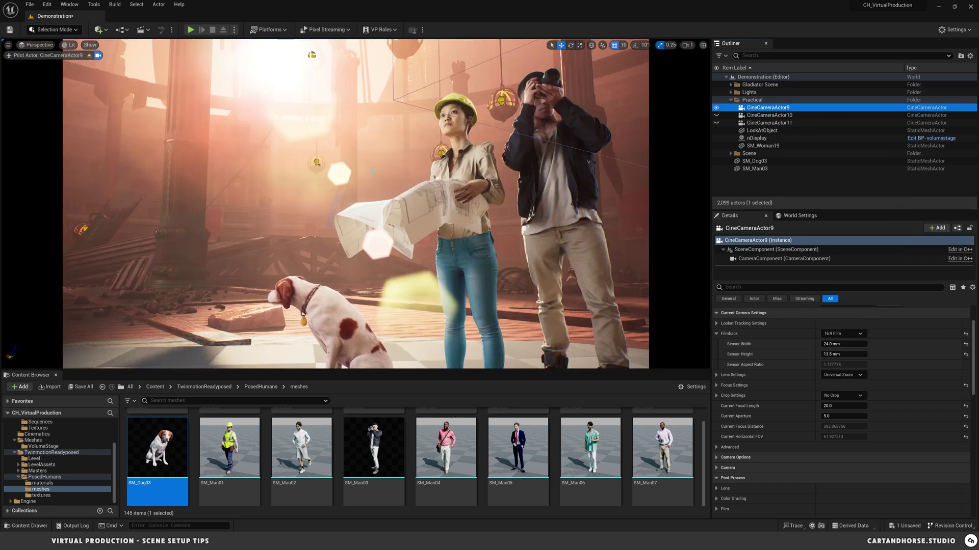
pyautogui.moveTo(371, 172); pyautogui.dragTo(372, 146, button='right')
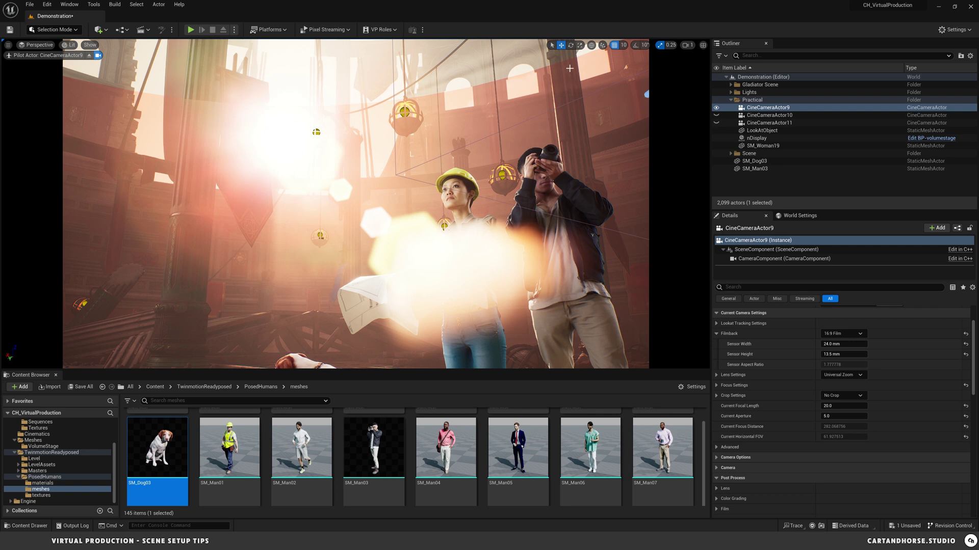
# - Select nDisplay to outline the LED wall and reframe the piloted camera into a low-angle shot of the man and woman
pyautogui.click(756, 138)
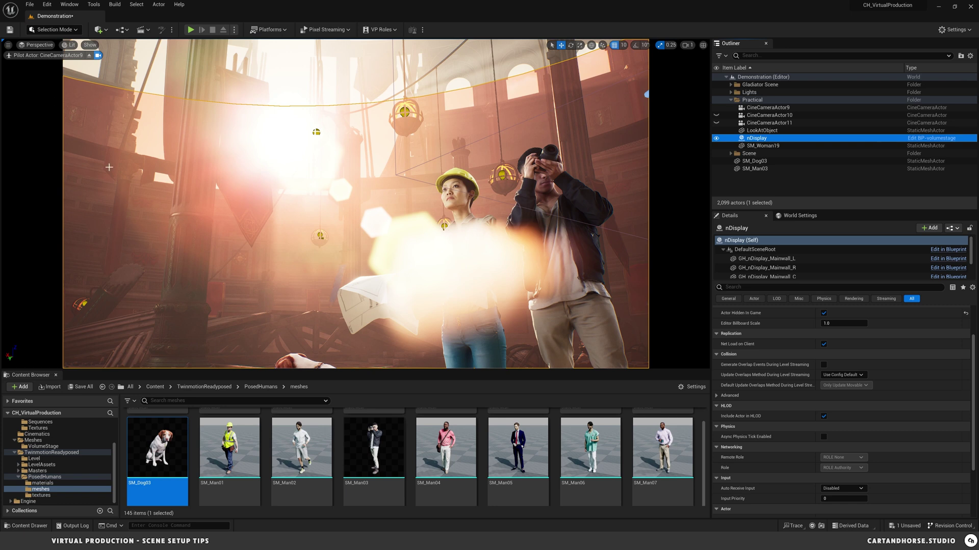
pyautogui.moveTo(411, 245); pyautogui.dragTo(466, 309, button='right')
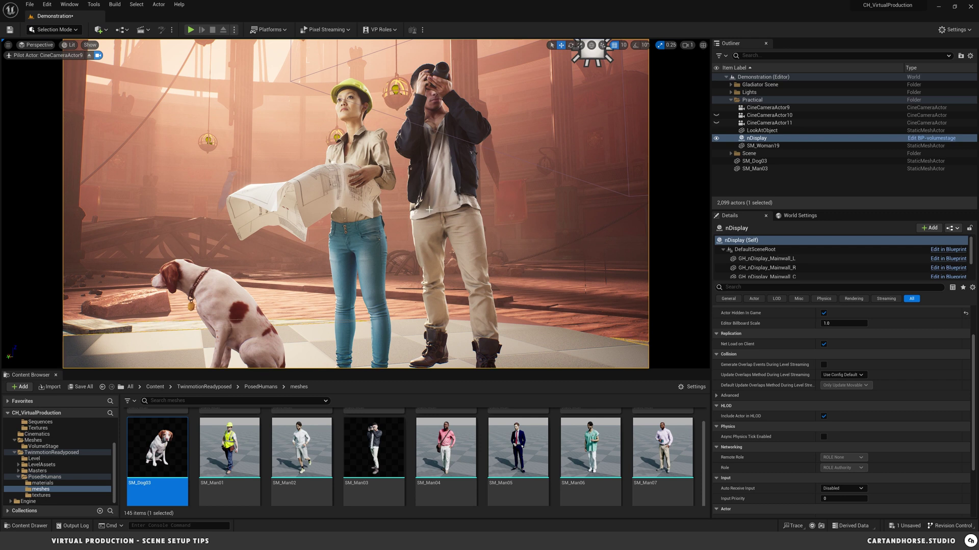
pyautogui.moveTo(414, 173); pyautogui.dragTo(407, 221, button='right')
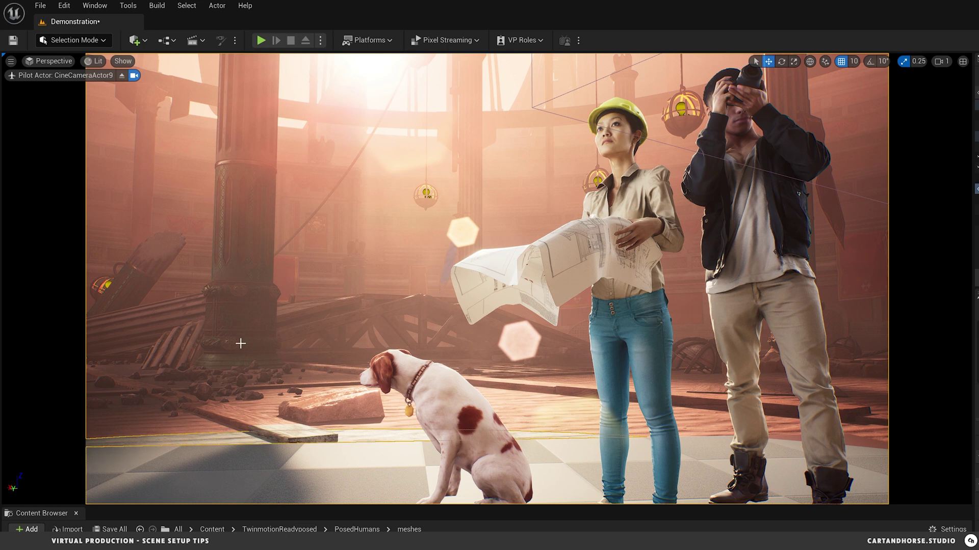
pyautogui.moveTo(176, 414); pyautogui.dragTo(233, 336, button='right')
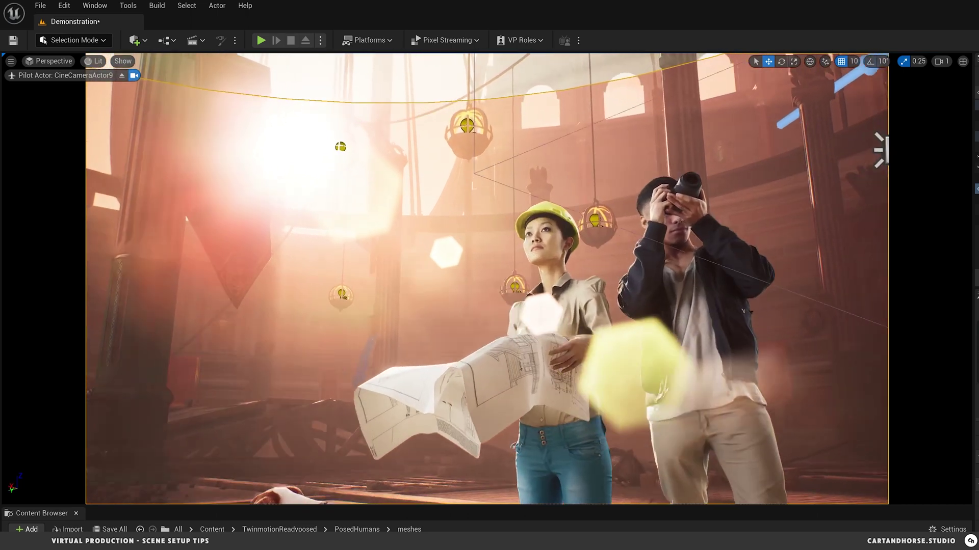
pyautogui.moveTo(546, 240); pyautogui.dragTo(566, 234)
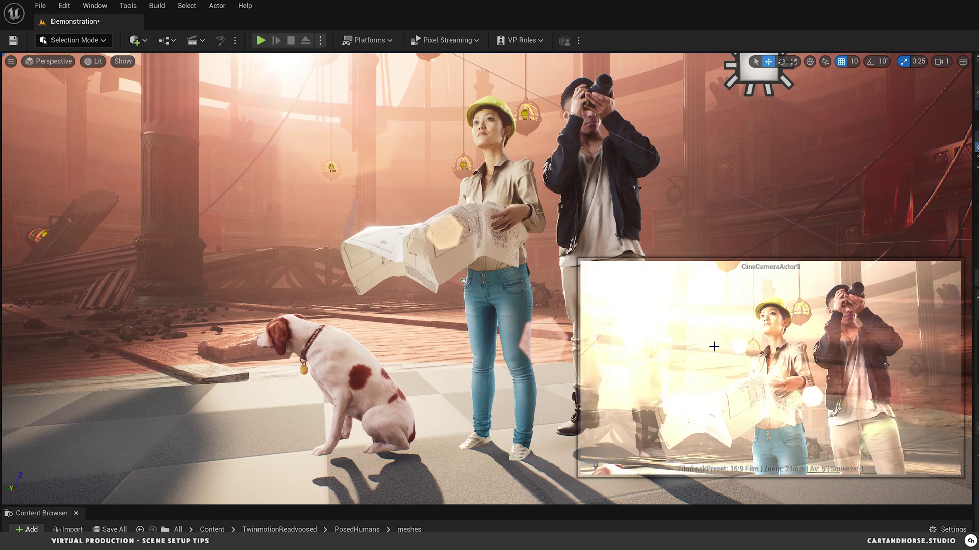
# - Examine CineCameraActor9's placement relative to the figures and the curved LED wall from above the stage
pyautogui.press('s')
pyautogui.moveTo(462, 280); pyautogui.dragTo(444, 259, button='right')
pyautogui.press('w')
pyautogui.press('e')
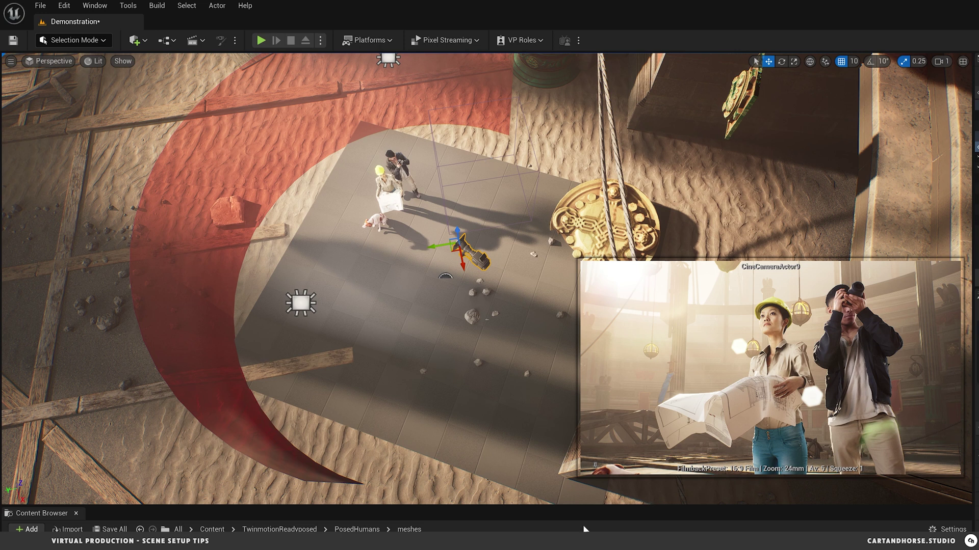
pyautogui.moveTo(465, 278); pyautogui.dragTo(450, 257, button='right')
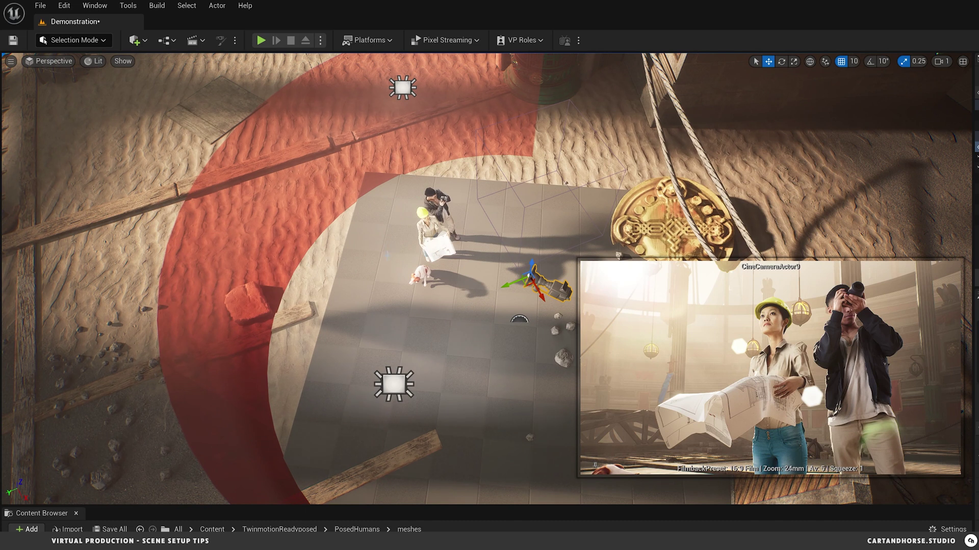
# - Move CineCameraActor12 across the stage floor so the woman sits near the right edge of its shot
pyautogui.moveTo(309, 254); pyautogui.dragTo(352, 357, button='right')
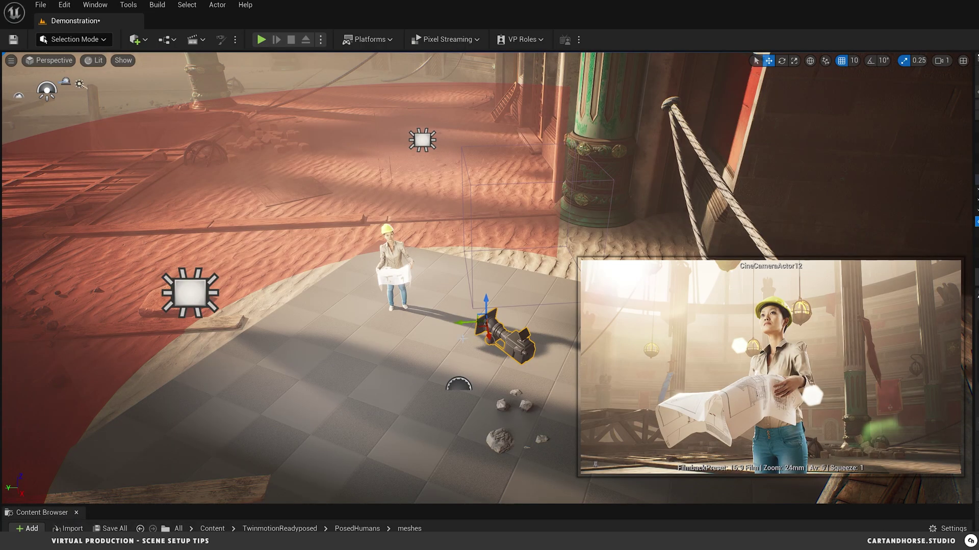
pyautogui.moveTo(481, 327); pyautogui.dragTo(443, 356)
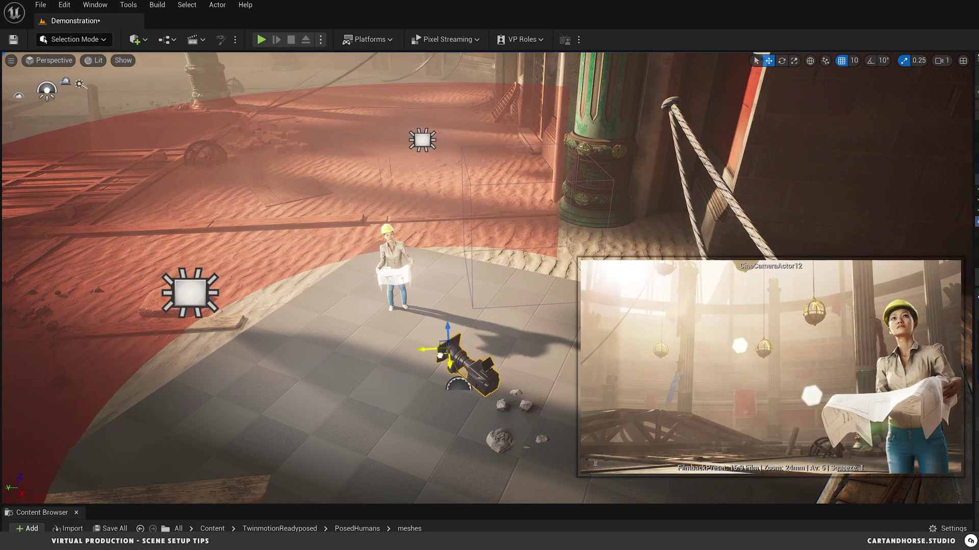
pyautogui.moveTo(386, 267); pyautogui.dragTo(366, 280)
pyautogui.moveTo(366, 280); pyautogui.dragTo(401, 277, button='right')
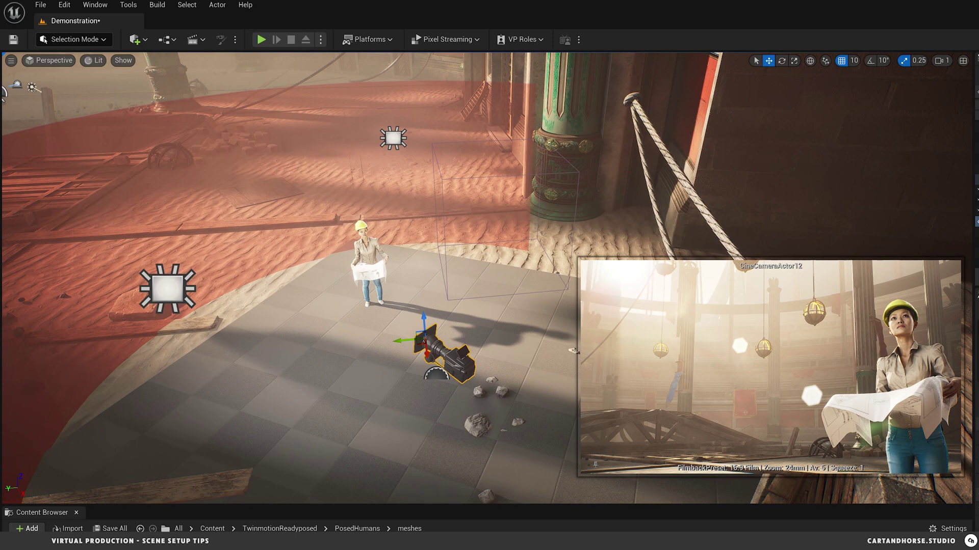
# - Shift the woman slightly across the stage floor to bring her closer to the centre of CineCameraActor12's shot
pyautogui.click(367, 275)
pyautogui.moveTo(371, 310)
pyautogui.mouseDown()
pyautogui.moveTo(345, 328)
pyautogui.moveTo(367, 314)
pyautogui.mouseUp()
pyautogui.click(450, 357)
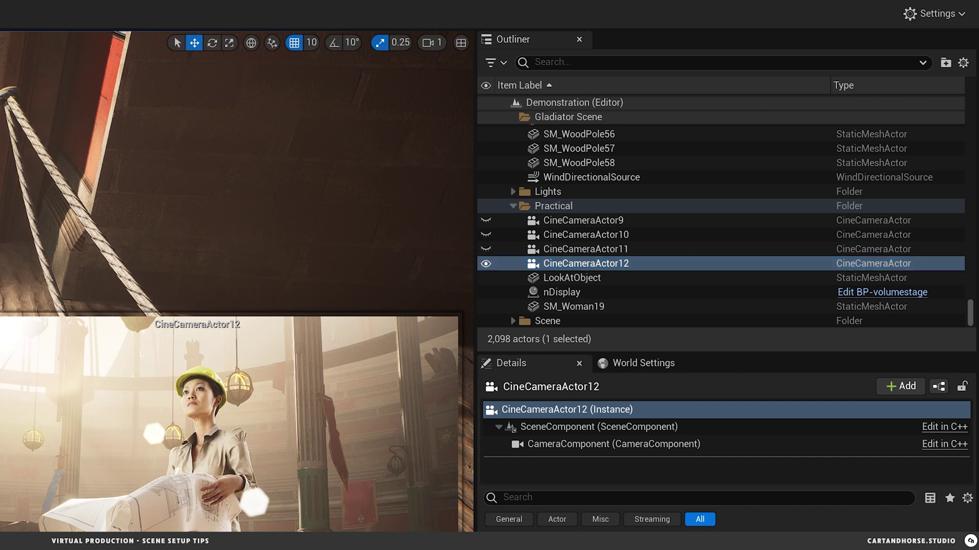
# - Parent CineCameraActor12 to SM_Woman19 in the Practical folder
pyautogui.click(573, 307)
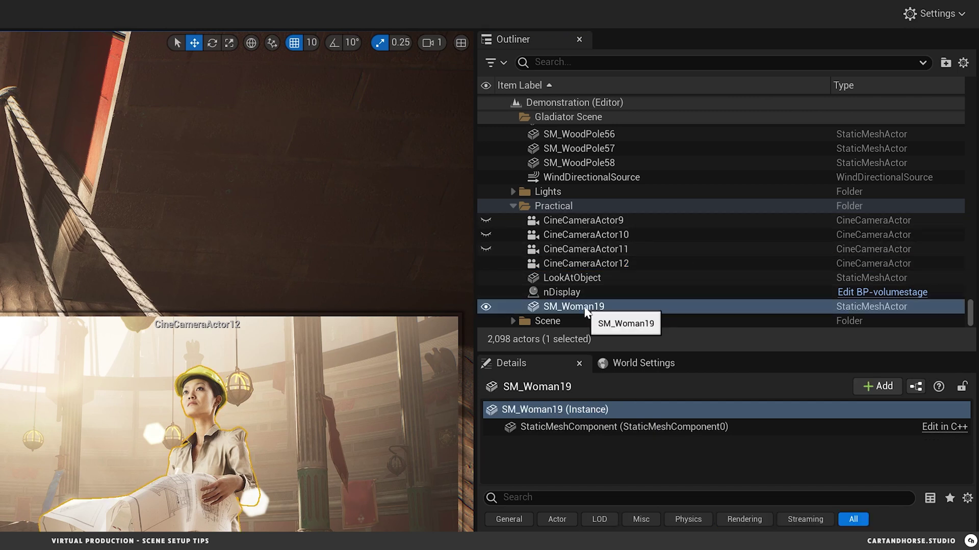
pyautogui.click(595, 264)
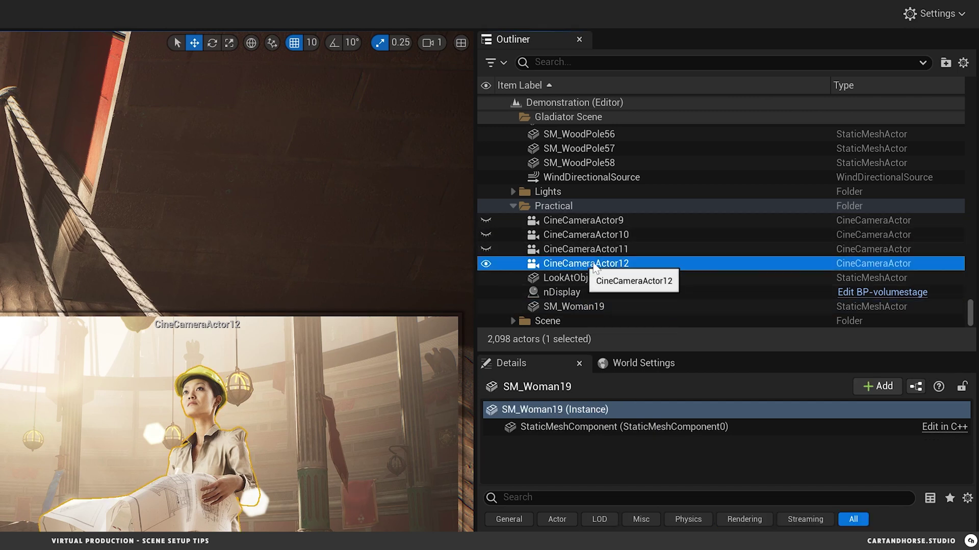
pyautogui.moveTo(594, 264); pyautogui.dragTo(590, 303)
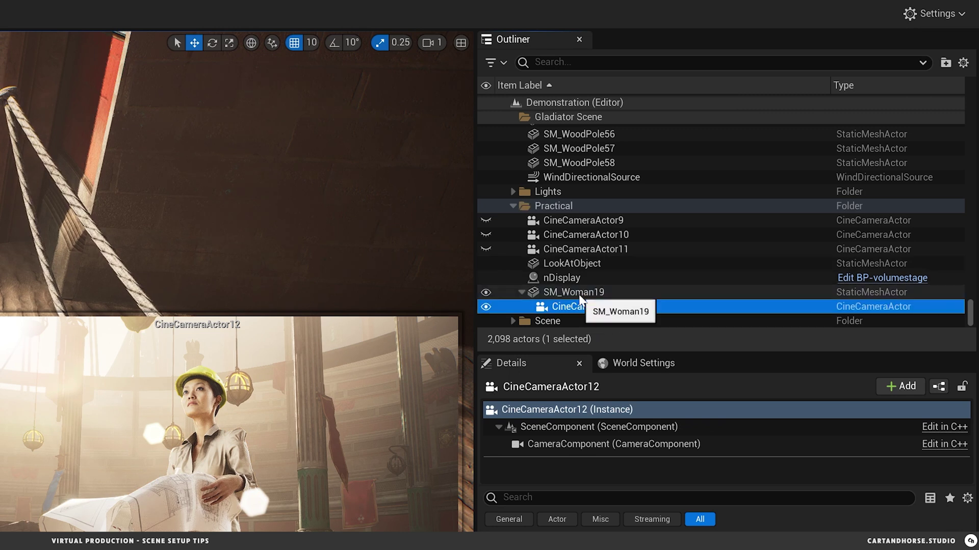
# - Move SM_Woman19 with her attached camera to about X 1280, Y -2060 on the stage floor and turn her about the vertical axis
pyautogui.click(580, 296)
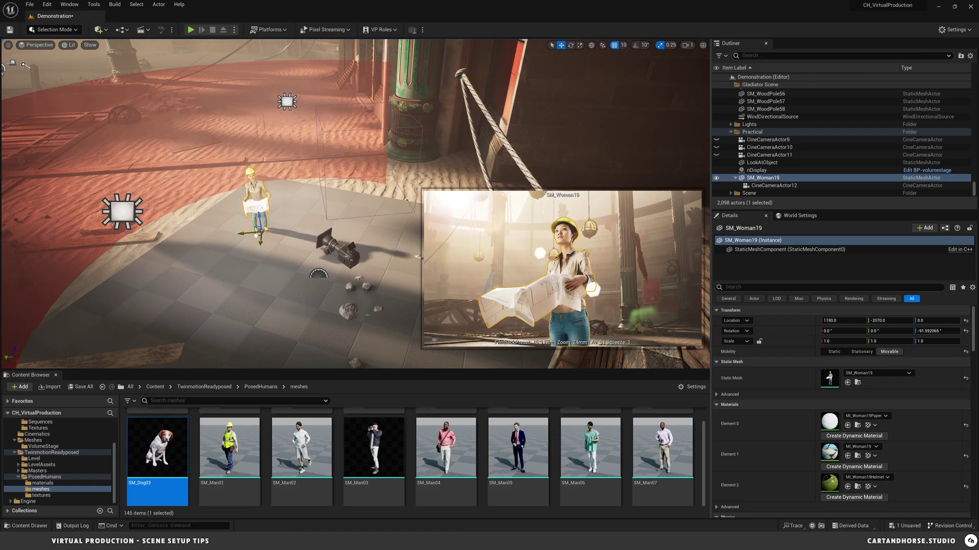
pyautogui.moveTo(257, 248); pyautogui.dragTo(204, 276)
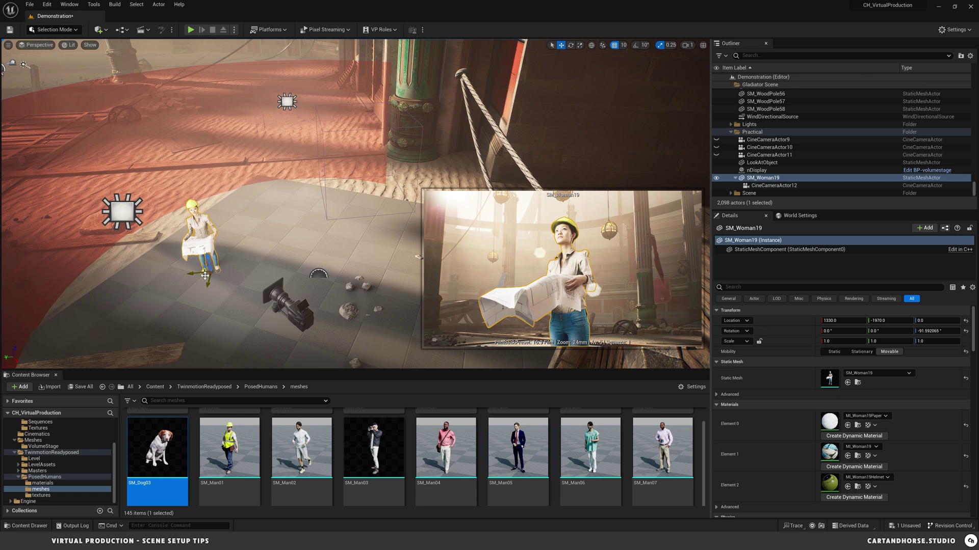
pyautogui.moveTo(206, 275); pyautogui.dragTo(340, 225)
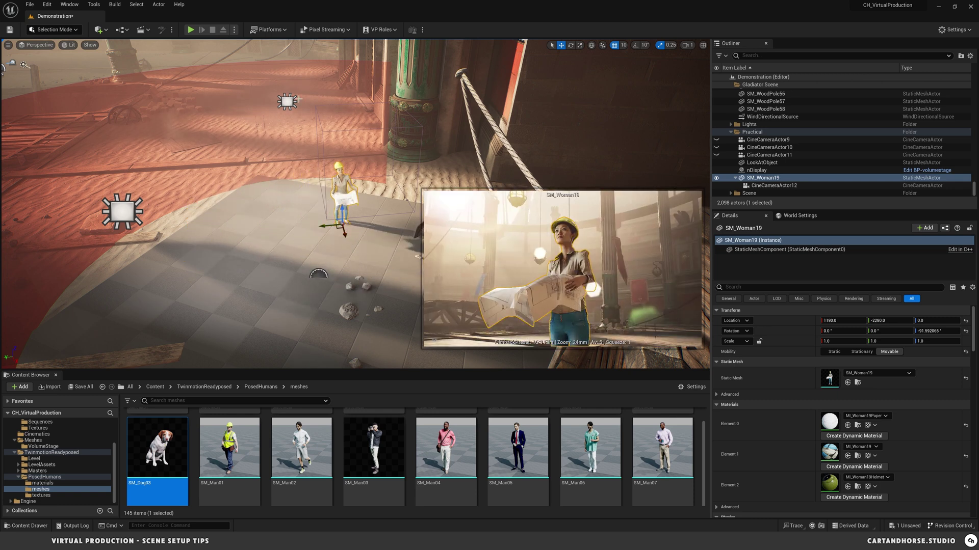
pyautogui.moveTo(338, 227); pyautogui.dragTo(274, 263)
pyautogui.press('e')
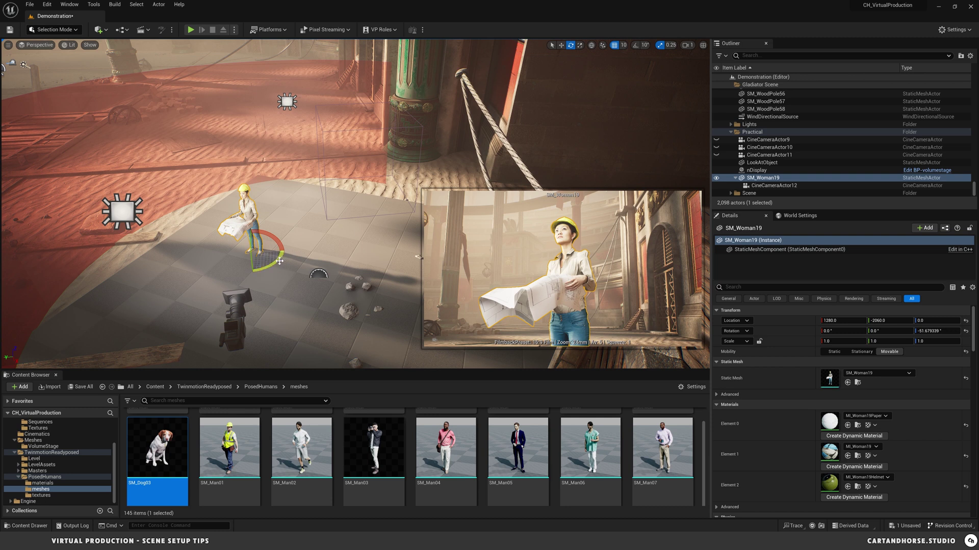
# - Detach CineCameraActor12 from SM_Woman19, returning it to the Practical folder, and select the woman
pyautogui.click(768, 185)
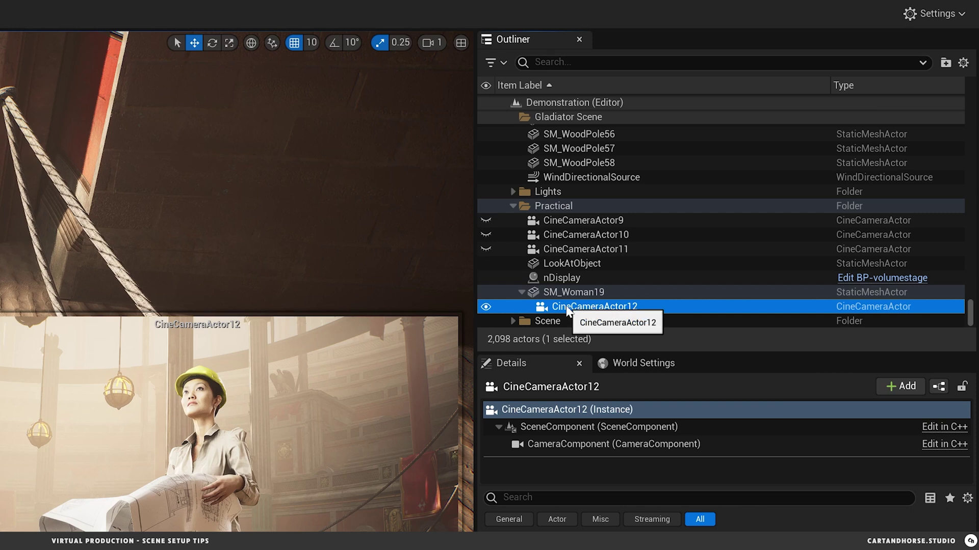
pyautogui.moveTo(567, 308); pyautogui.dragTo(564, 206)
pyautogui.click(573, 306)
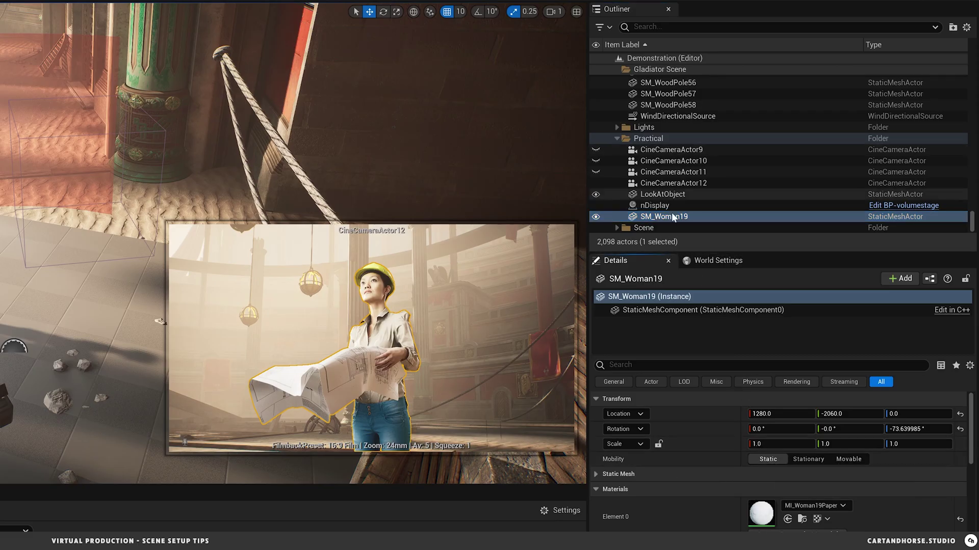
# - Set SM_Woman19's mobility to Movable and parent her to CineCameraActor12
pyautogui.click(671, 217)
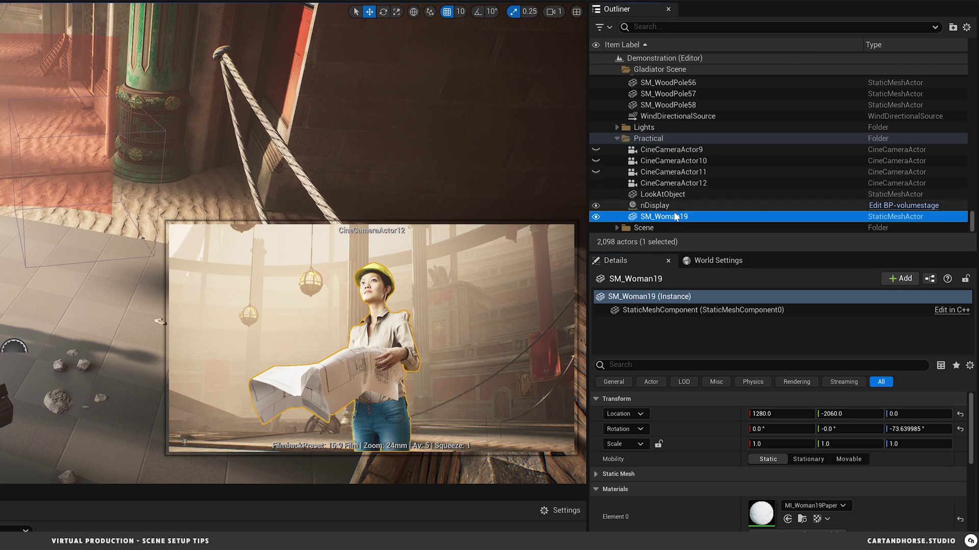
pyautogui.click(848, 459)
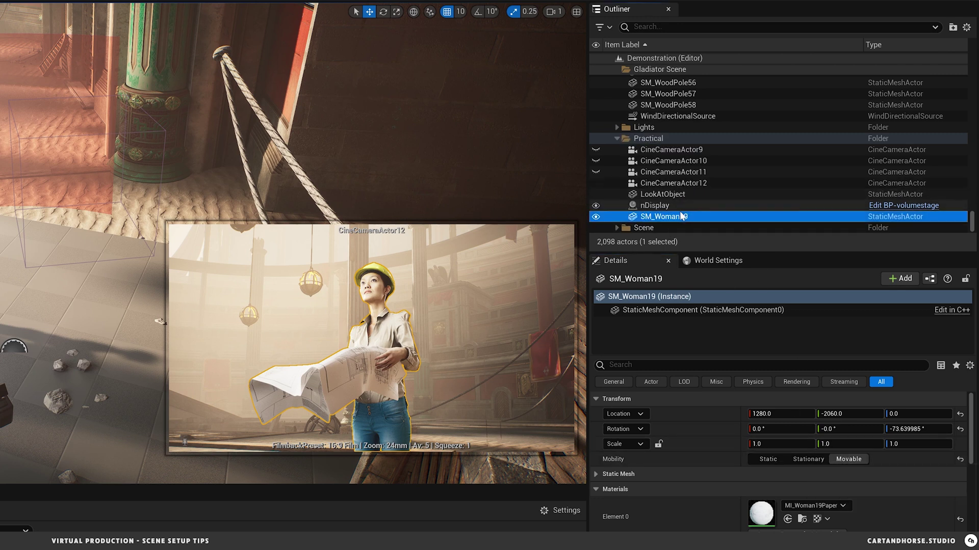
pyautogui.moveTo(681, 217); pyautogui.dragTo(675, 184)
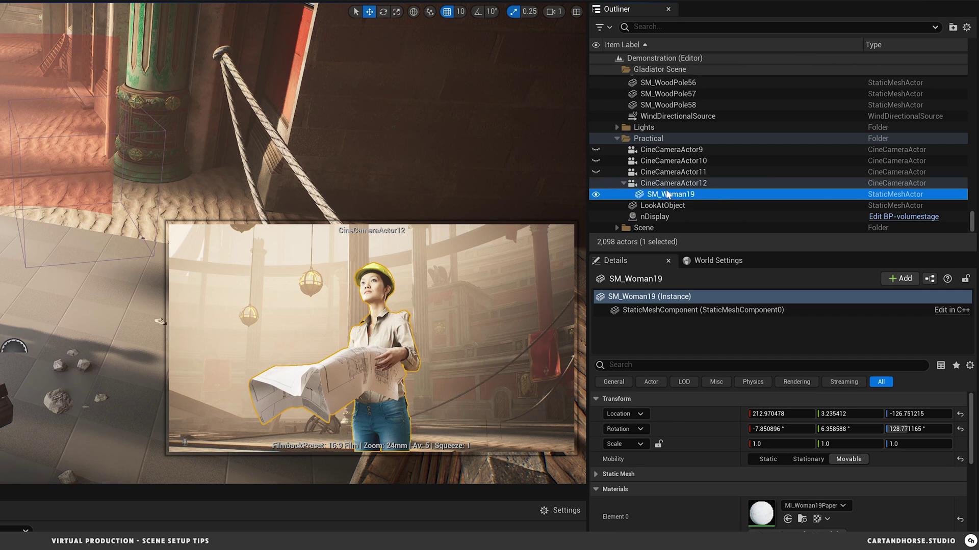
# - Try moving and rotating CineCameraActor12 with the woman attached, and undo the changes
pyautogui.click(665, 183)
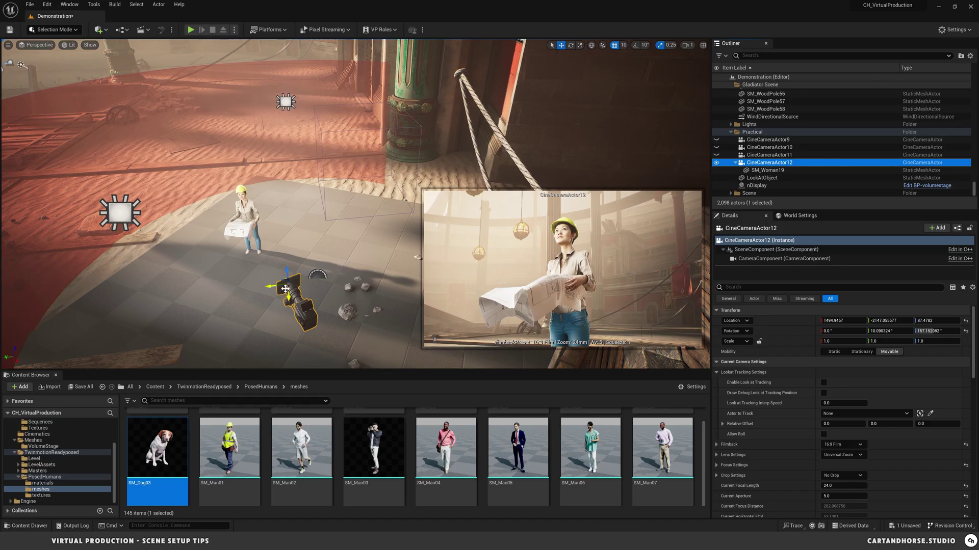
pyautogui.moveTo(287, 291); pyautogui.dragTo(375, 235)
pyautogui.moveTo(376, 233); pyautogui.dragTo(326, 269)
pyautogui.hotkey('ctrl', 'z')
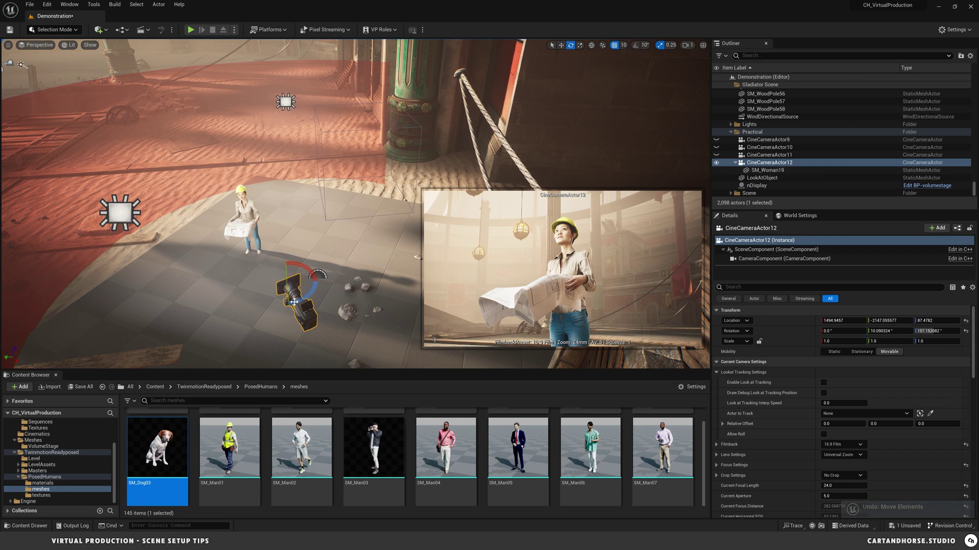
pyautogui.moveTo(310, 292); pyautogui.dragTo(289, 304)
pyautogui.hotkey('ctrl', 'z')
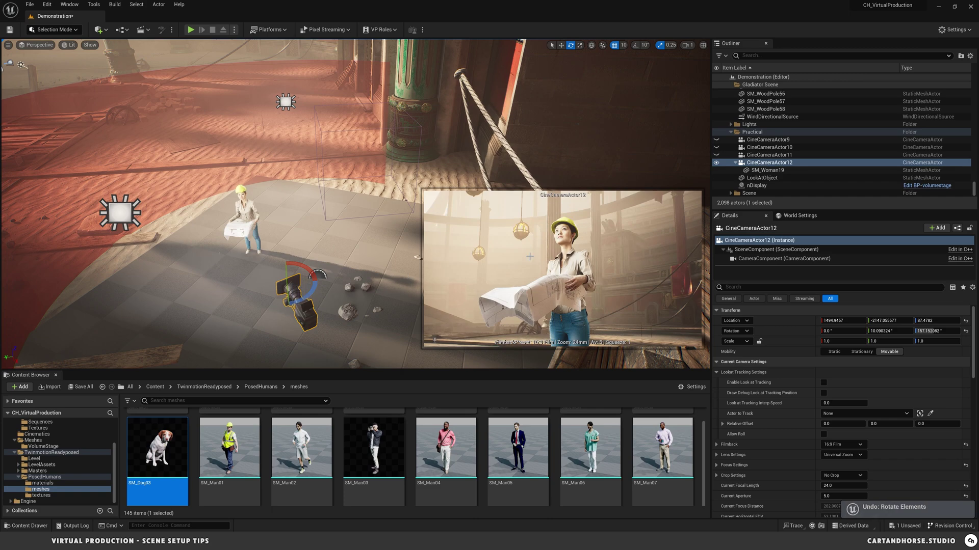
pyautogui.hotkey('ctrl', 'z')
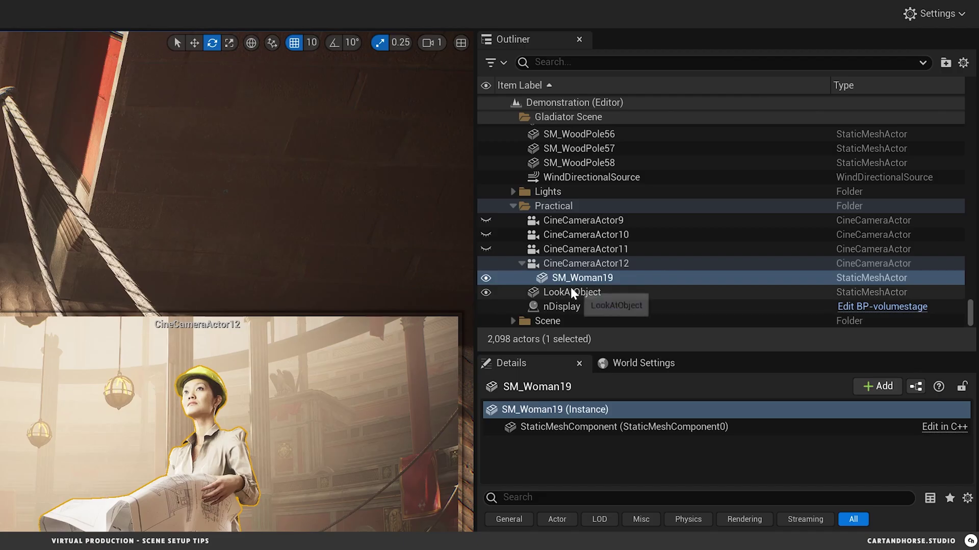
# - Detach SM_Woman19 from CineCameraActor12 back into the Practical folder and select the camera
pyautogui.click(761, 177)
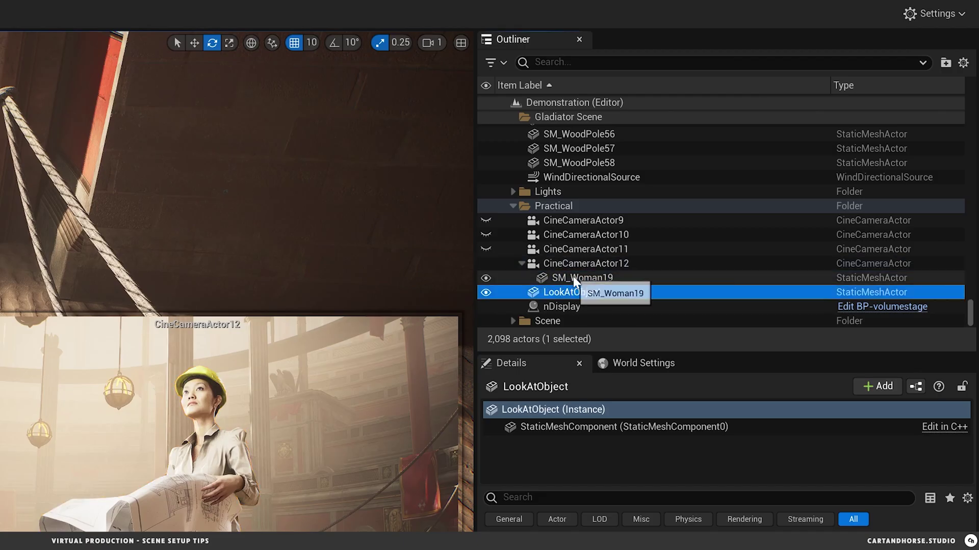
pyautogui.click(765, 170)
pyautogui.moveTo(577, 279); pyautogui.dragTo(561, 206)
pyautogui.click(561, 263)
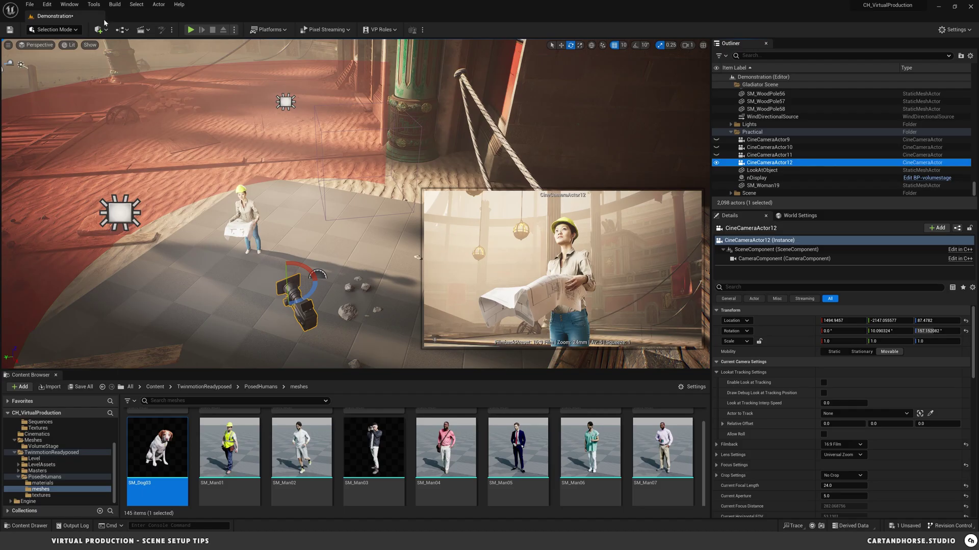
# - Add an empty Actor to the scene and parent CineCameraActor12 and SM_Woman19 to it
pyautogui.click(100, 30)
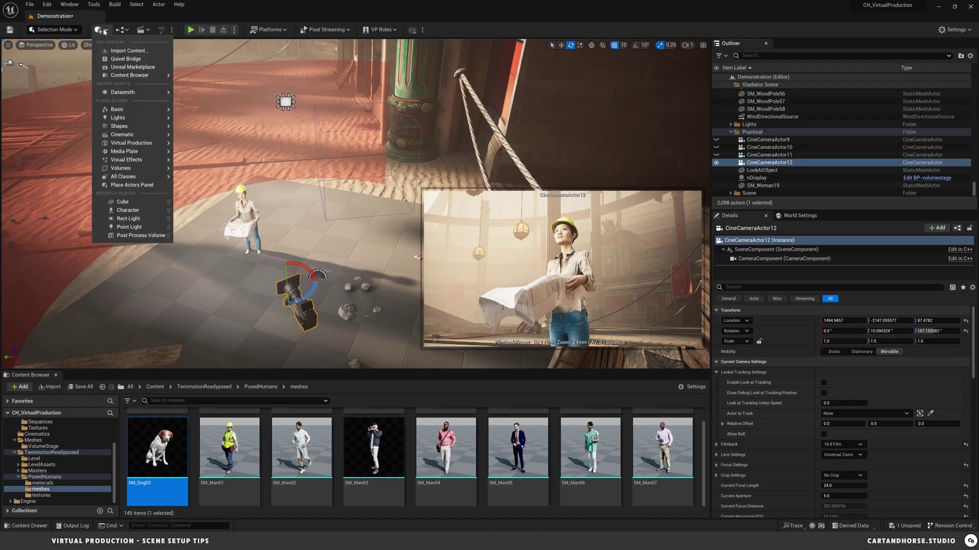
pyautogui.moveTo(130, 109)
pyautogui.click(201, 112)
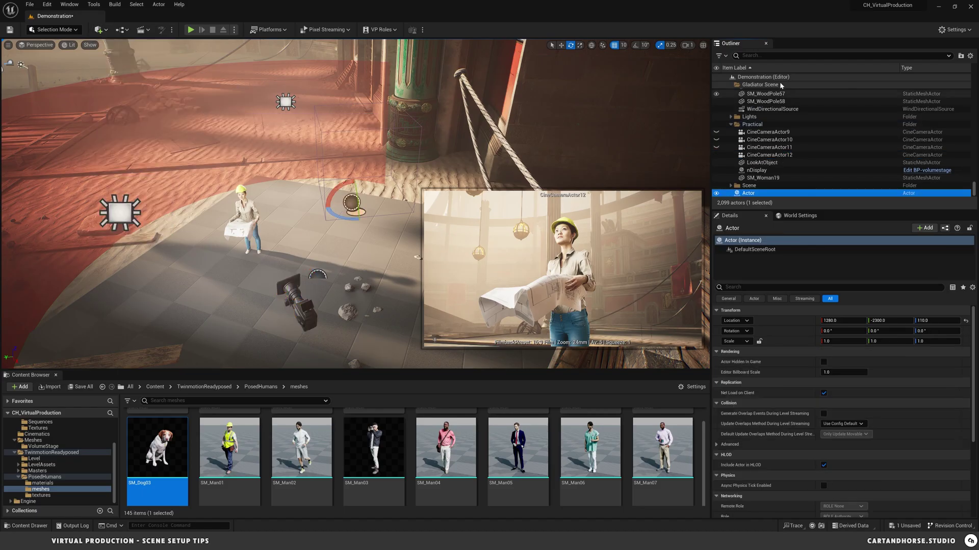
pyautogui.moveTo(767, 162); pyautogui.dragTo(753, 132)
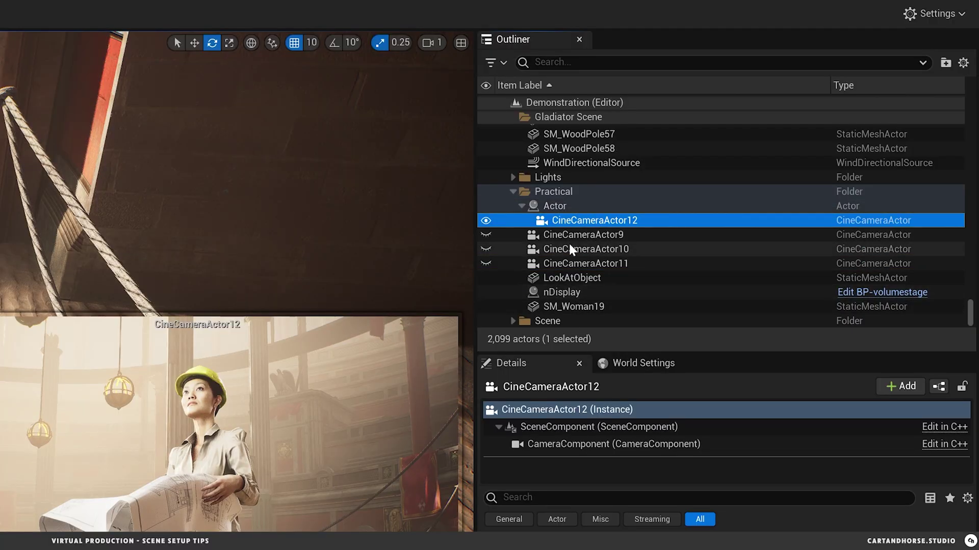
pyautogui.moveTo(571, 308); pyautogui.dragTo(558, 206)
# - Try moving the parent Actor with its camera and woman across the floor, and undo the move
pyautogui.click(553, 209)
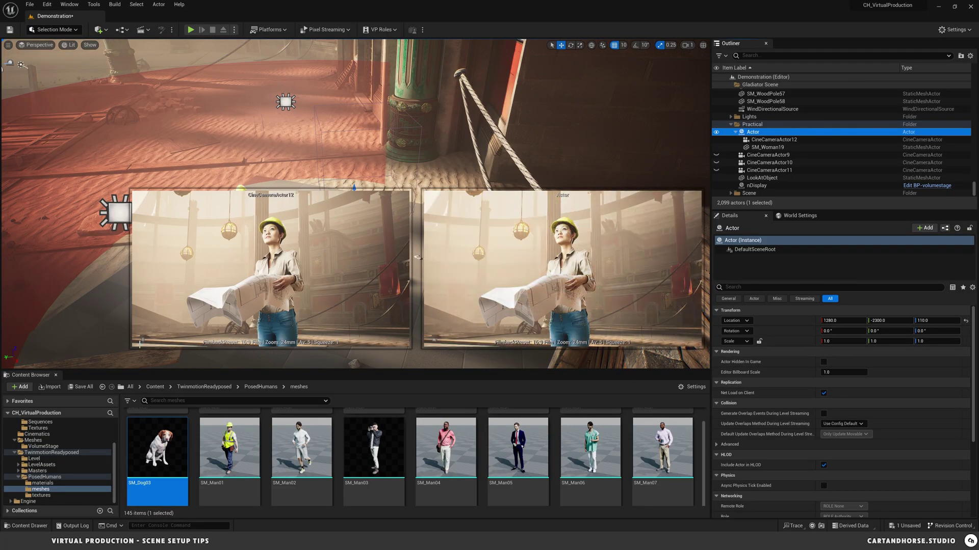
pyautogui.click(142, 340)
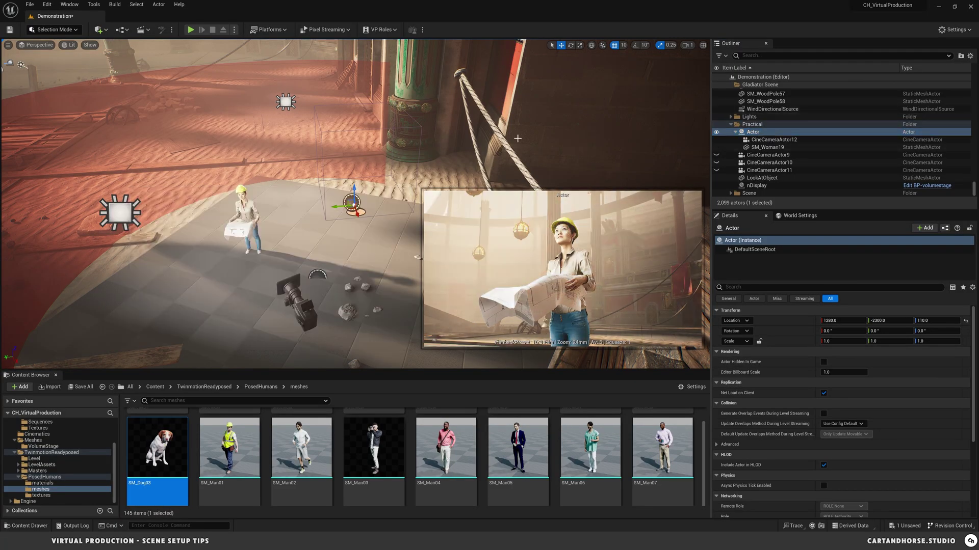
pyautogui.moveTo(351, 208); pyautogui.dragTo(318, 211)
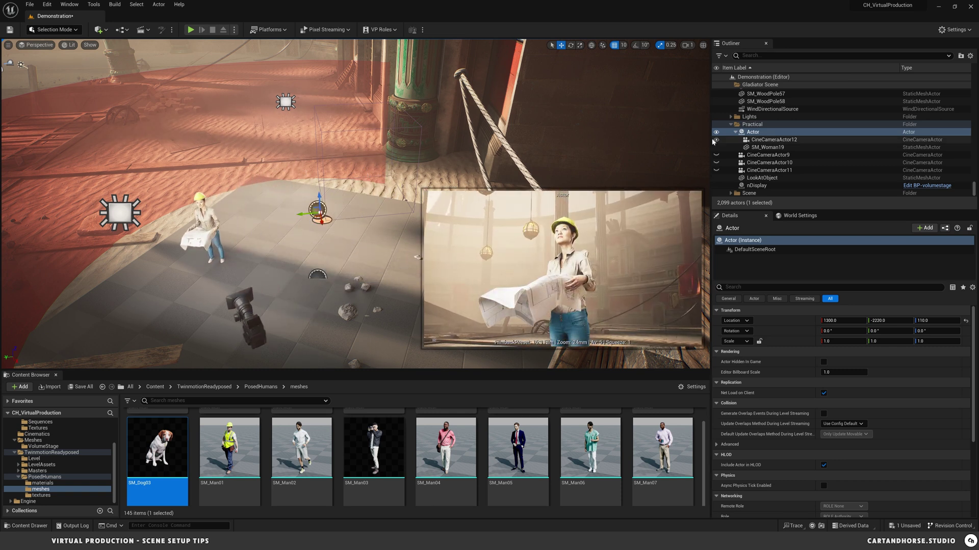
pyautogui.hotkey('ctrl', 'z')
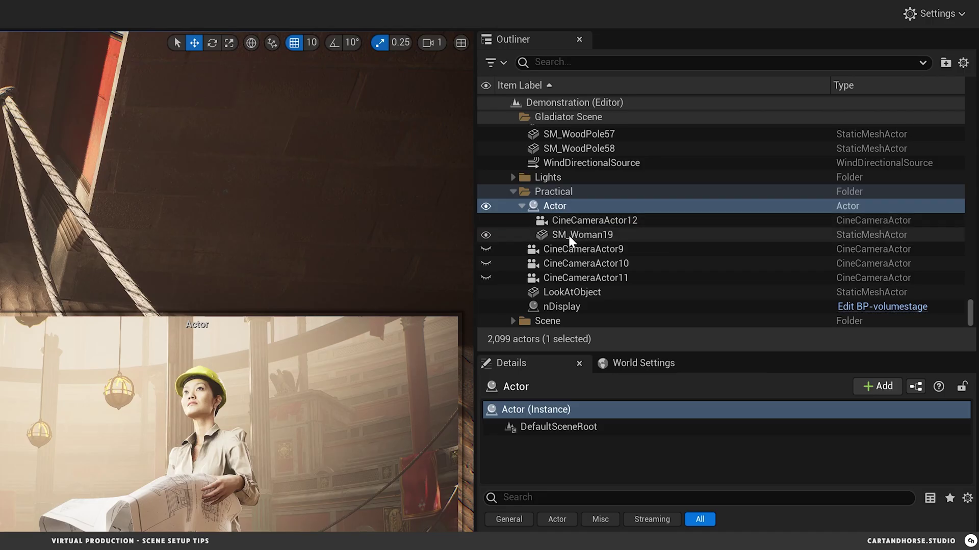
# - Detach the woman and CineCameraActor12 from the empty Actor and parent the Actor to SM_Woman19
pyautogui.moveTo(570, 234); pyautogui.dragTo(555, 192)
pyautogui.moveTo(568, 227); pyautogui.dragTo(565, 307)
pyautogui.click(557, 206)
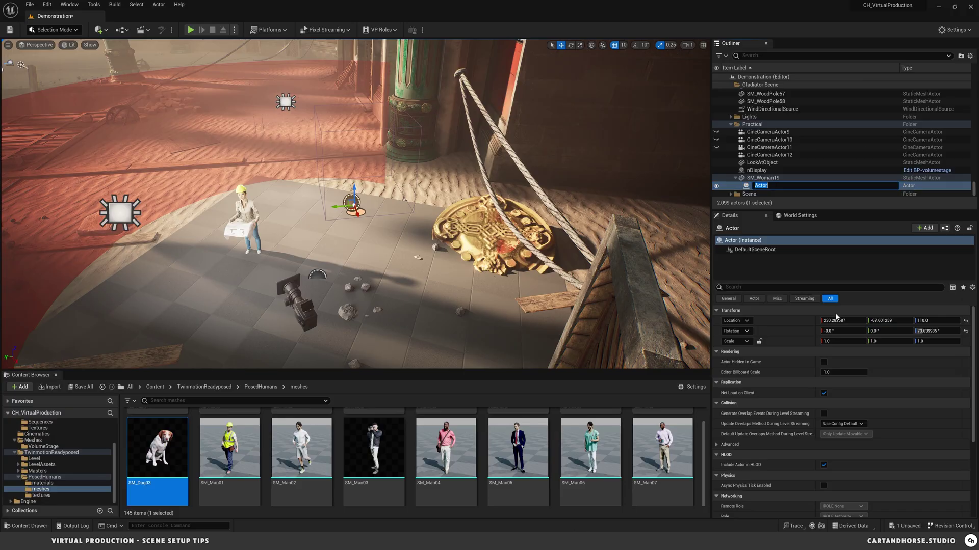
# - Set the Actor's location relative to the woman to 0, 0, 0
pyautogui.click(835, 320)
pyautogui.write('0')
pyautogui.press('Tab')
pyautogui.write('0')
pyautogui.press('Tab')
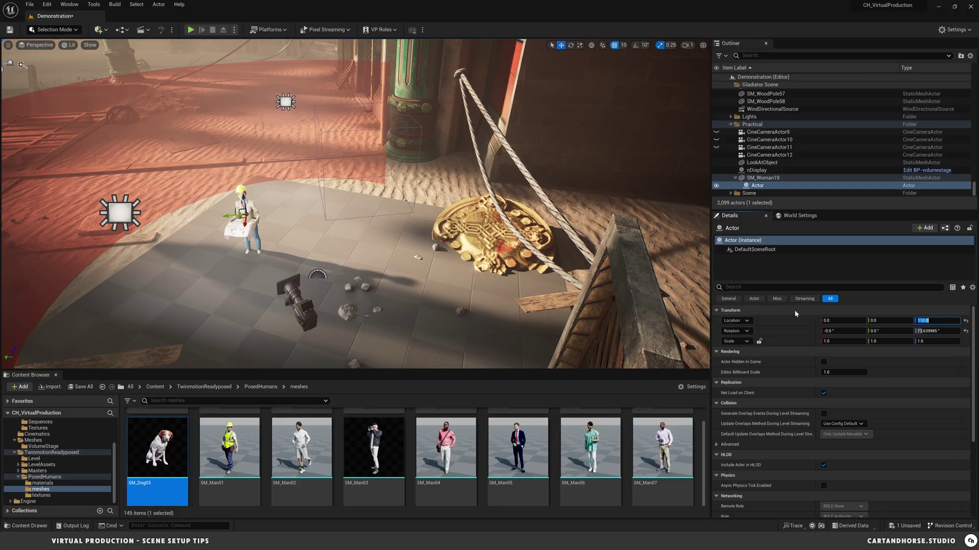
# - Parent CineCameraActor12 and SM_Woman19 to the recentred Actor and move the whole group across the stage floor
pyautogui.moveTo(756, 171); pyautogui.dragTo(753, 133)
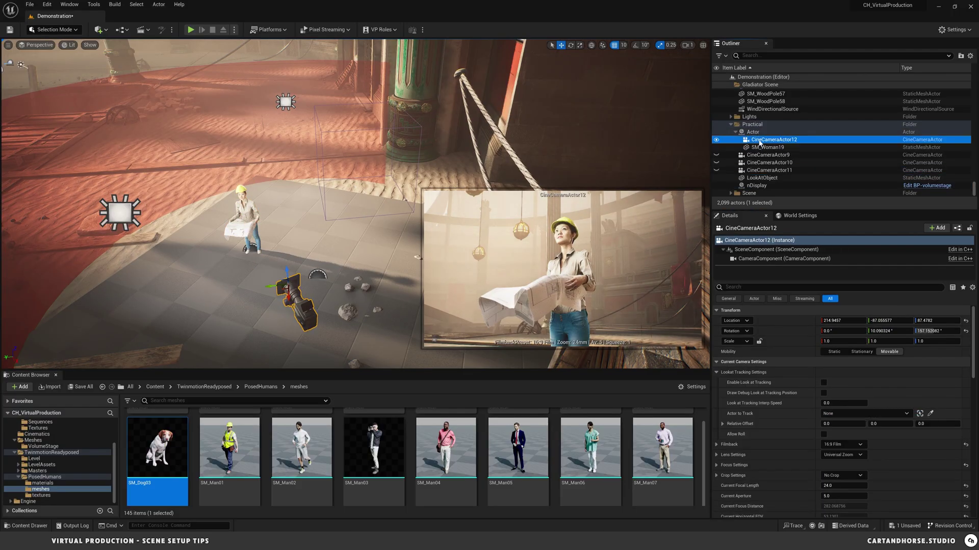
pyautogui.click(753, 133)
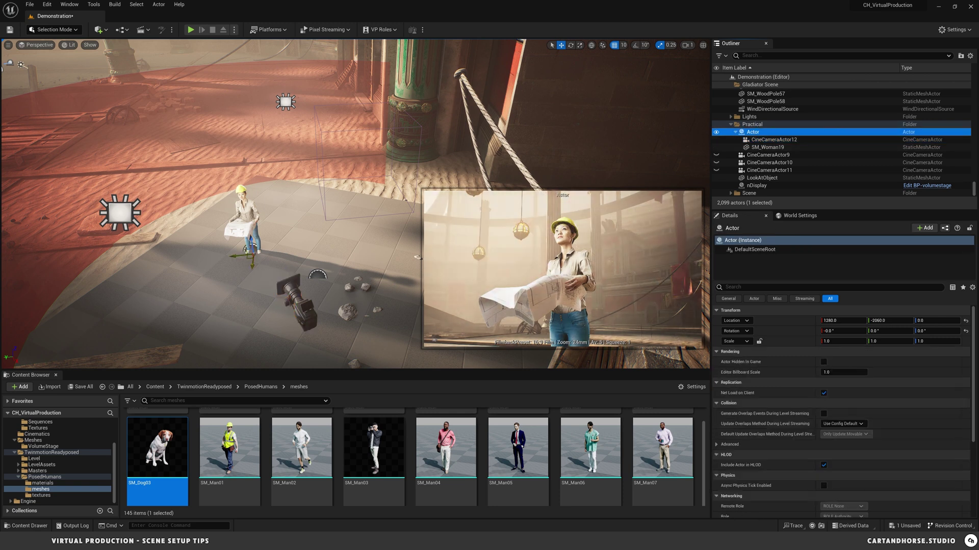
pyautogui.moveTo(250, 255); pyautogui.dragTo(301, 242)
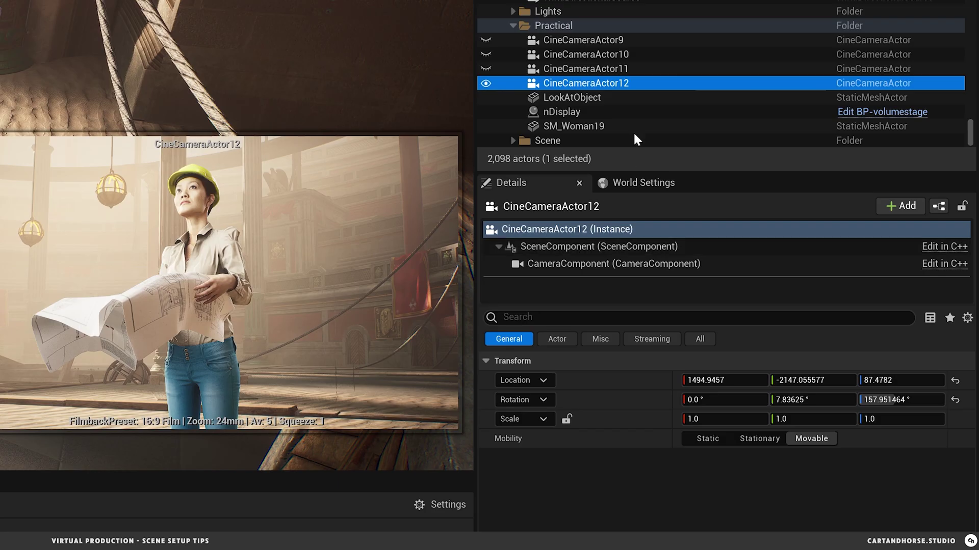
# - Filter CineCameraActor12's details by "look", set SM_Woman19 as the Actor to Track, enable Look at Tracking, and select the woman
pyautogui.click(756, 177)
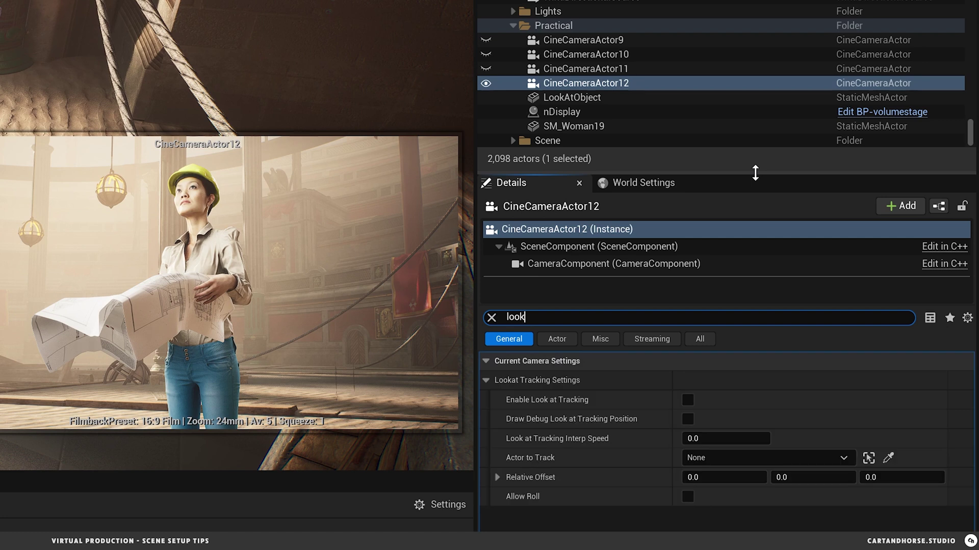
pyautogui.click(587, 85)
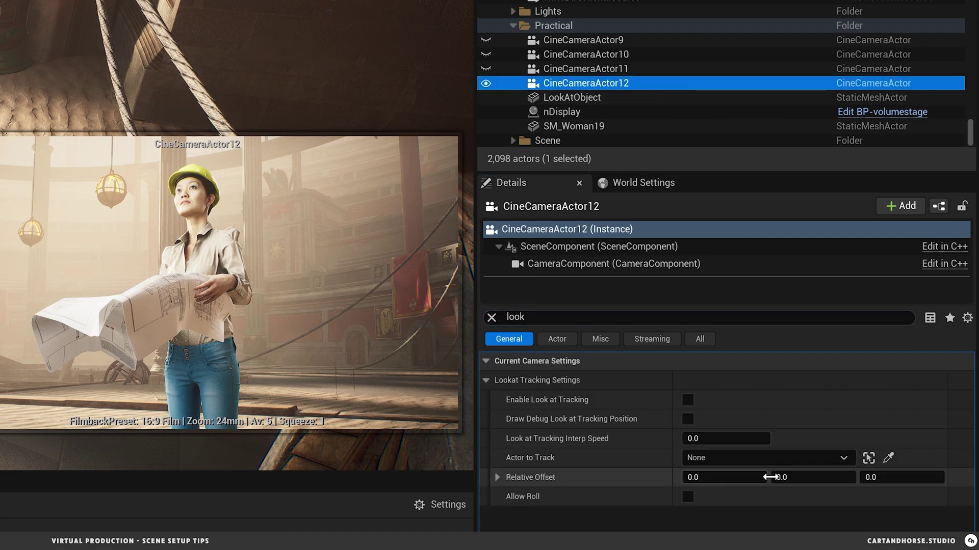
pyautogui.click(888, 458)
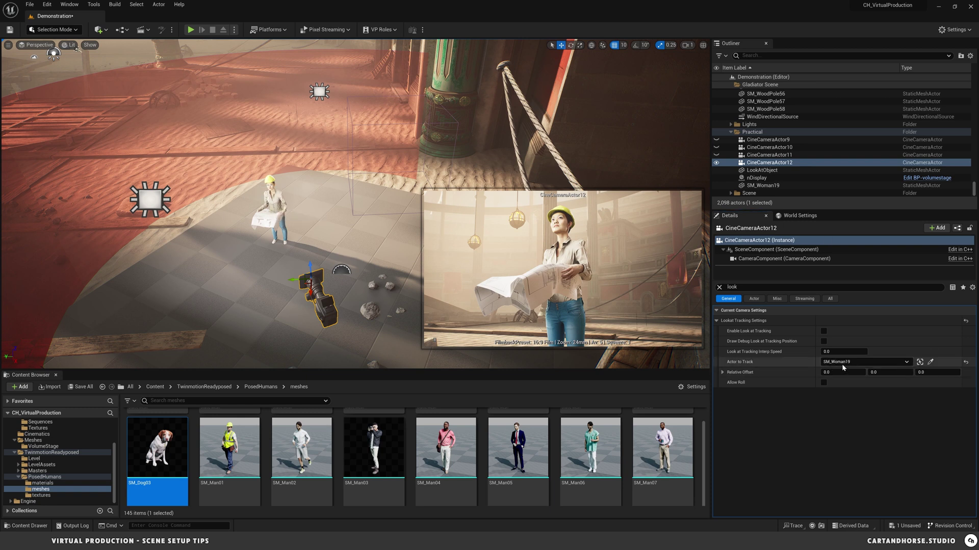
pyautogui.click(823, 331)
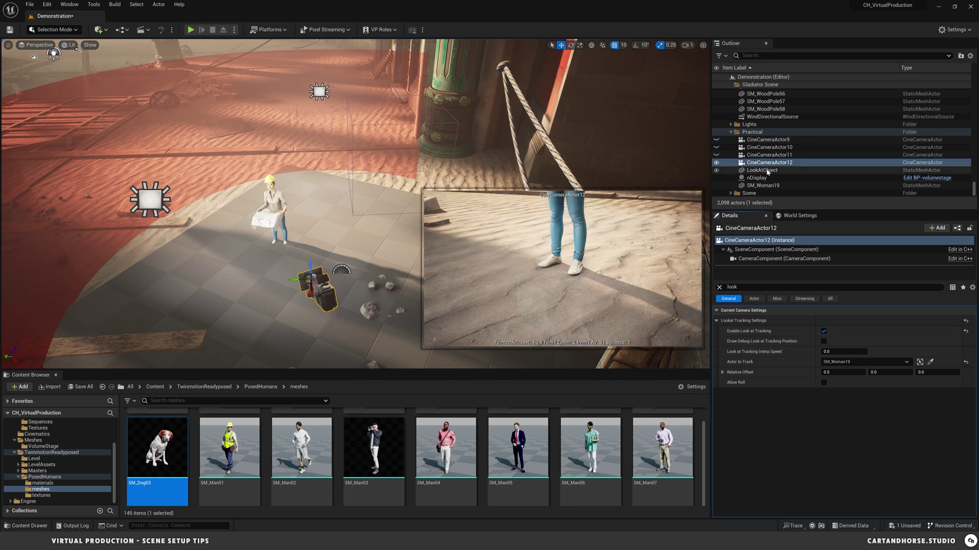
pyautogui.click(758, 186)
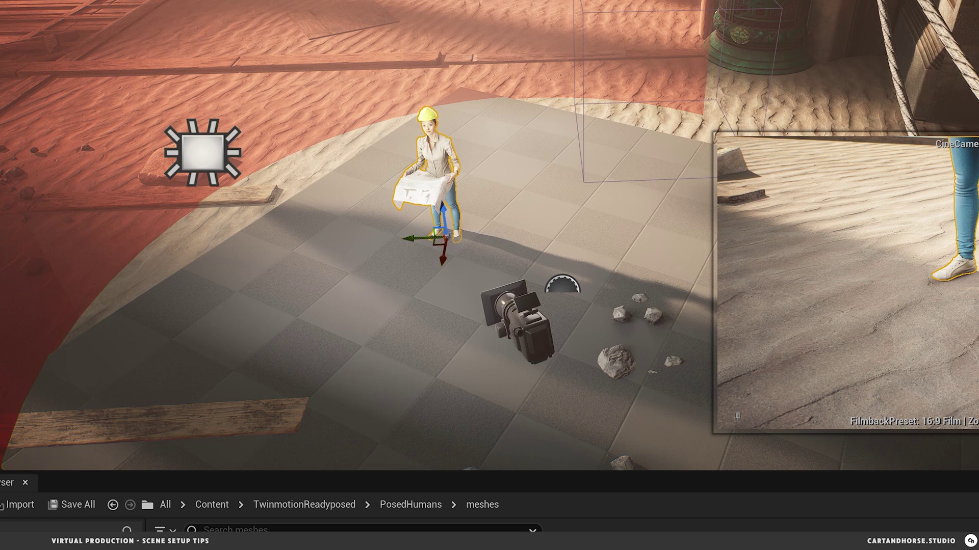
# - Try a Z Relative Offset of about 118 in CineCameraActor12's look-at tracking settings, and reset the offset to default
pyautogui.click(646, 116)
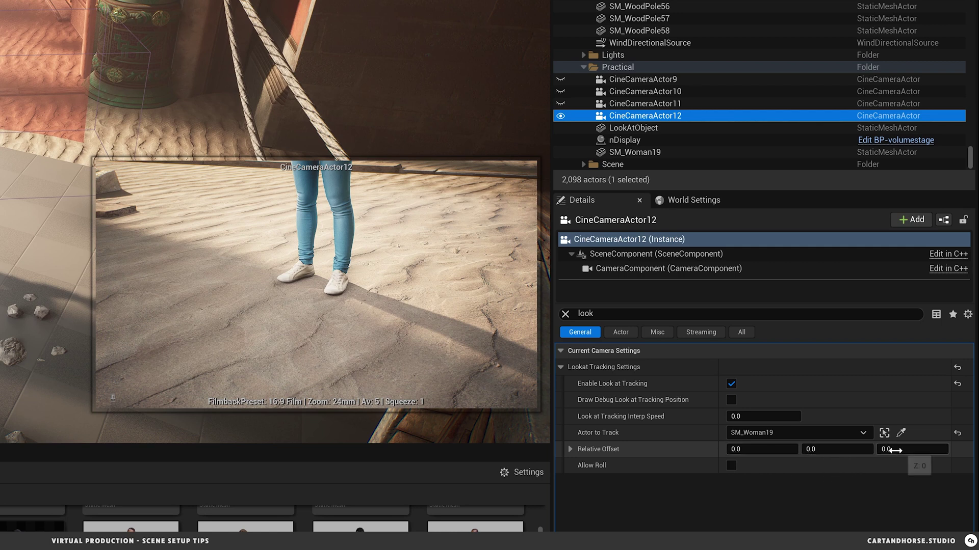
pyautogui.moveTo(895, 450); pyautogui.dragTo(896, 449)
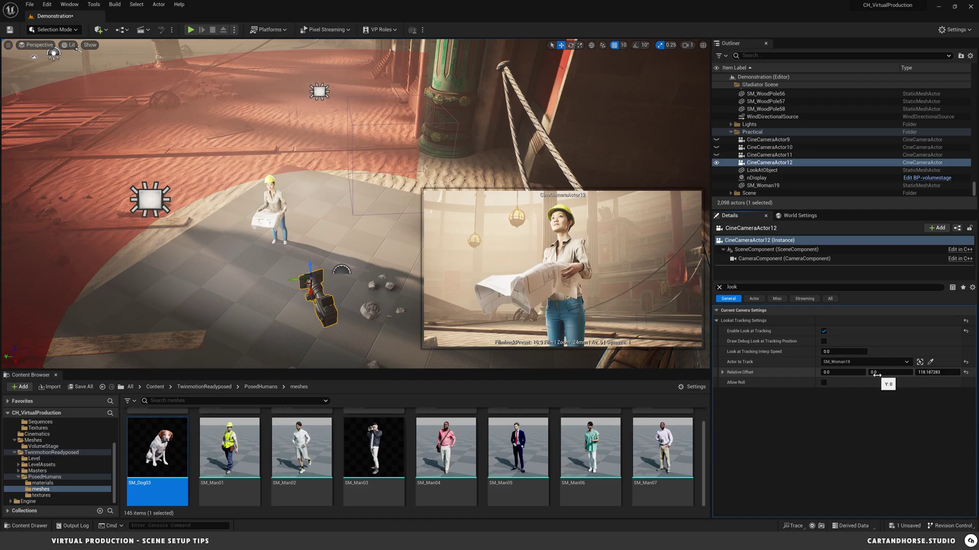
pyautogui.click(965, 372)
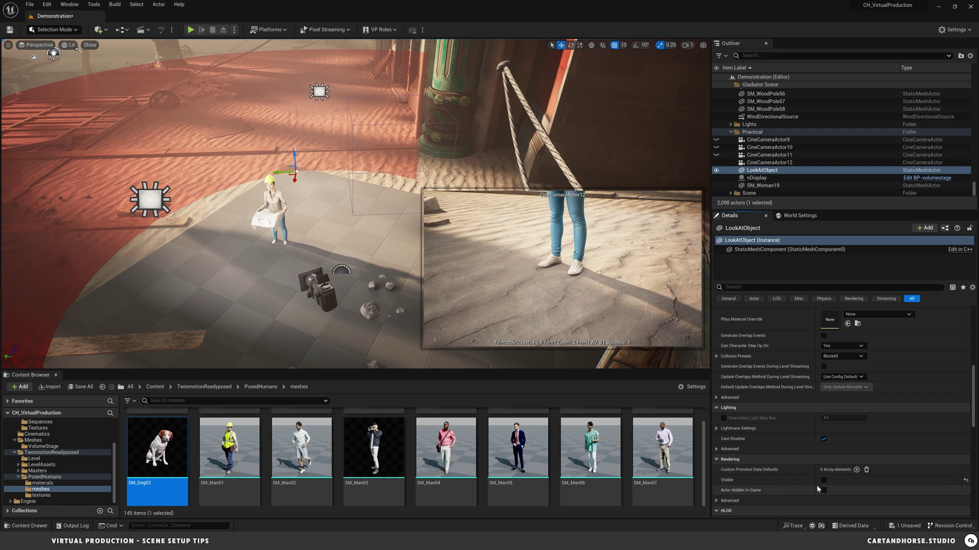
# - Make LookAtObject visible and parent it to SM_Woman19
pyautogui.click(824, 480)
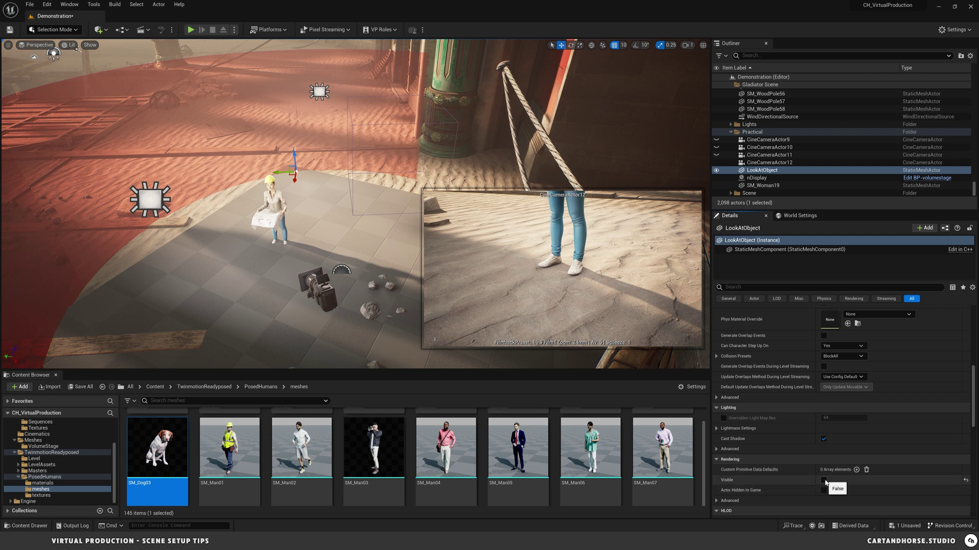
pyautogui.click(824, 480)
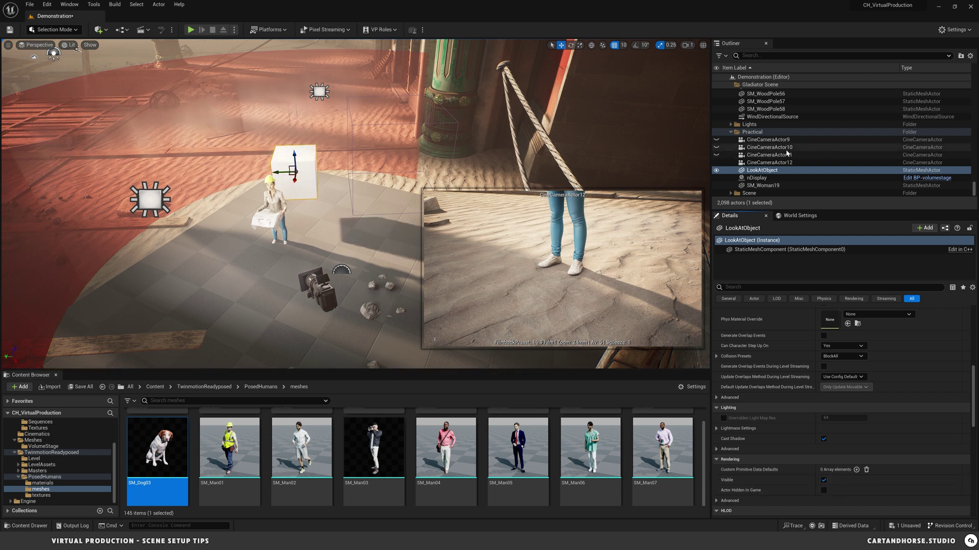
pyautogui.click(760, 172)
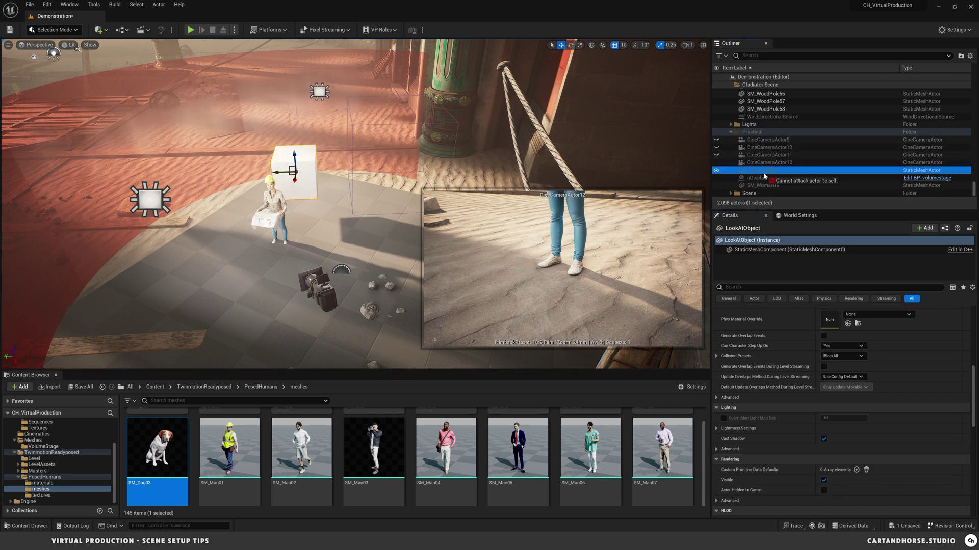
pyautogui.scroll(5, 928, 351)
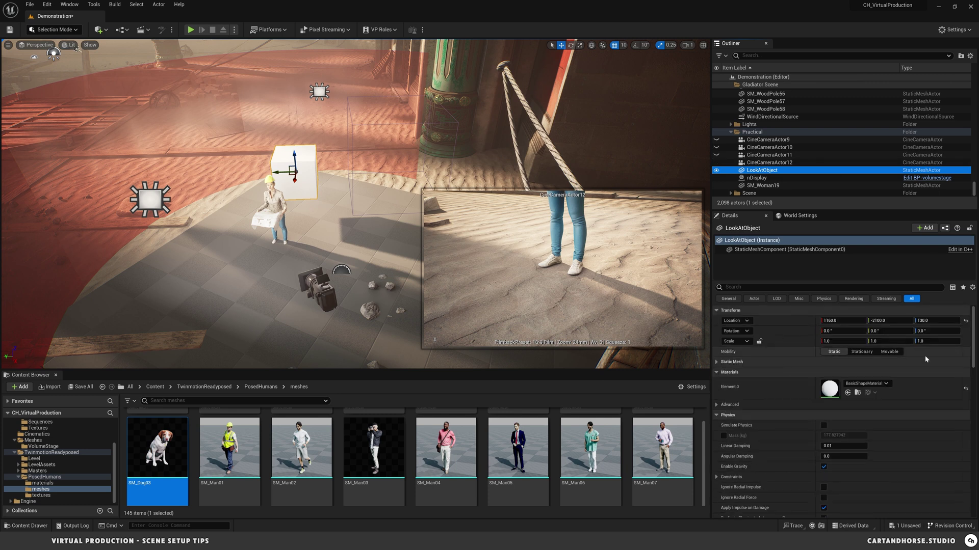
pyautogui.moveTo(767, 171); pyautogui.dragTo(770, 185)
# - Set LookAtObject's location relative to the woman to 0, 0, 0
pyautogui.click(844, 321)
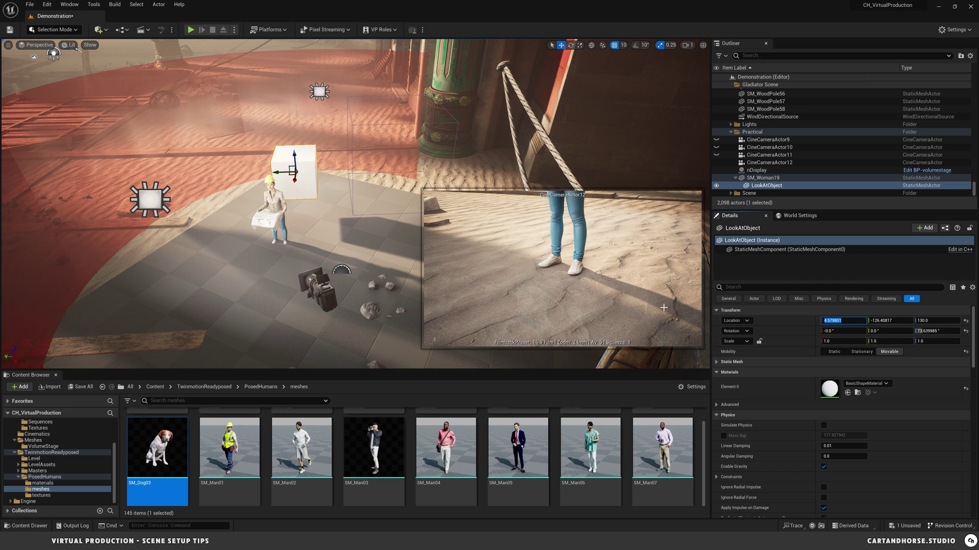
pyautogui.write('0')
pyautogui.press('Tab')
pyautogui.write('0')
pyautogui.press('Return')
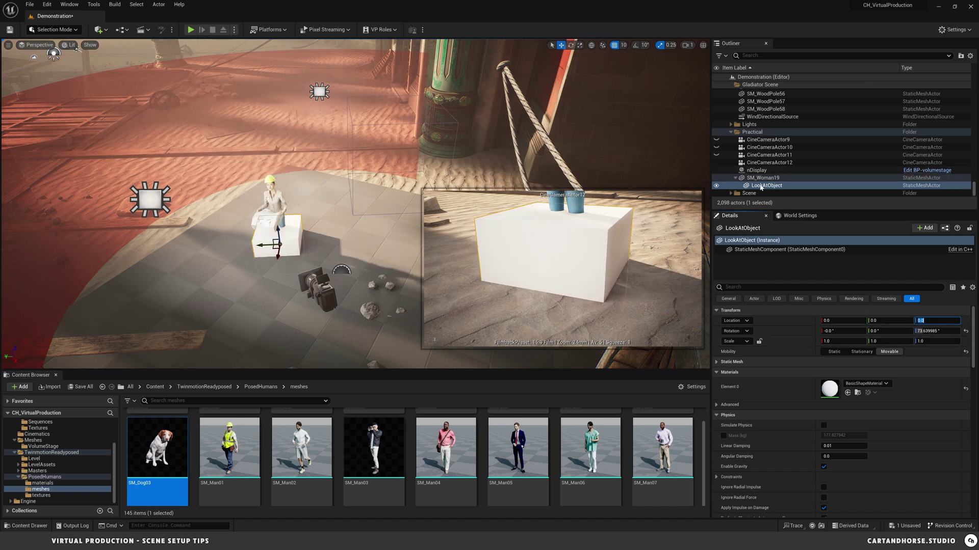
# - Detach LookAtObject from SM_Woman19 back into the Practical folder and raise it to a Z location of about 140
pyautogui.moveTo(764, 186); pyautogui.dragTo(758, 174)
pyautogui.moveTo(758, 135); pyautogui.dragTo(754, 134)
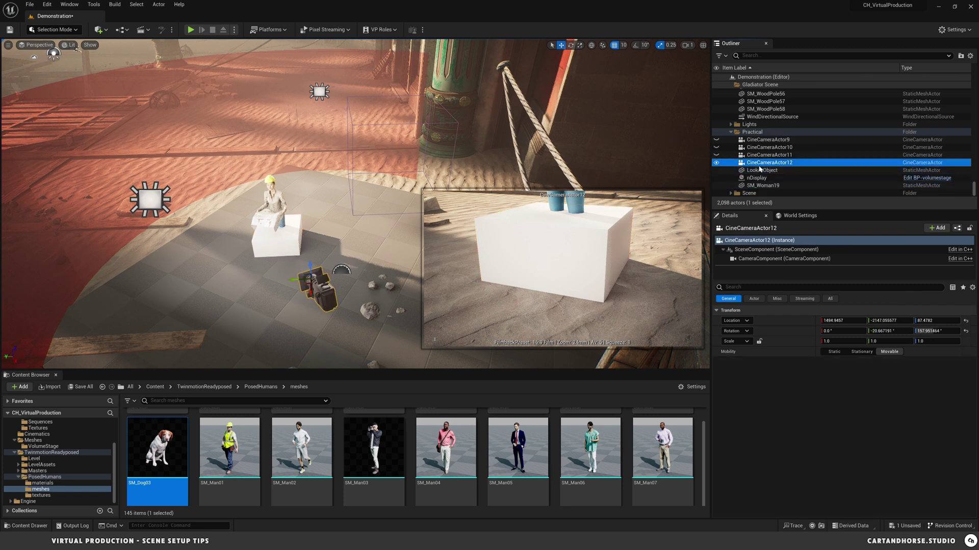
pyautogui.moveTo(277, 230); pyautogui.dragTo(277, 177)
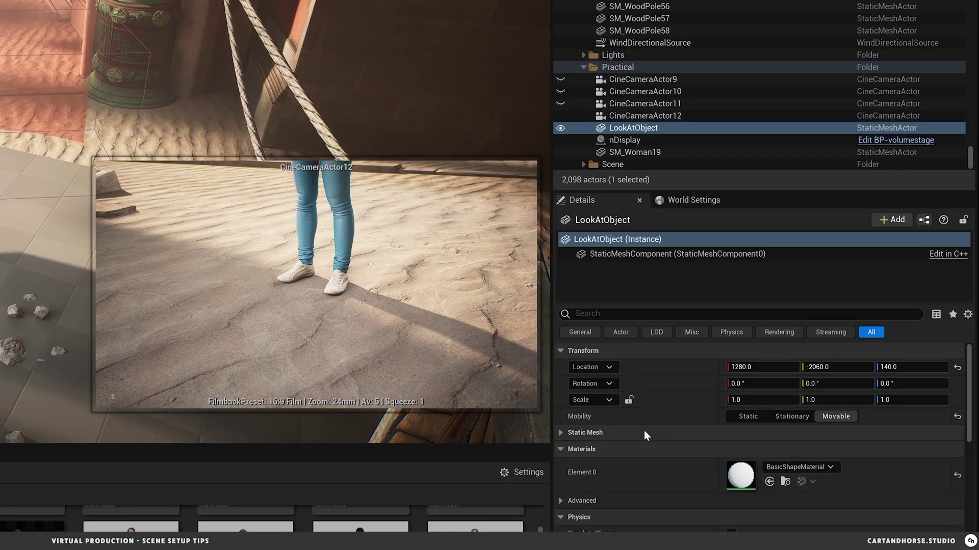
# - Filter LookAtObject's details by "visi" and turn off its Visible rendering option
pyautogui.write('e')
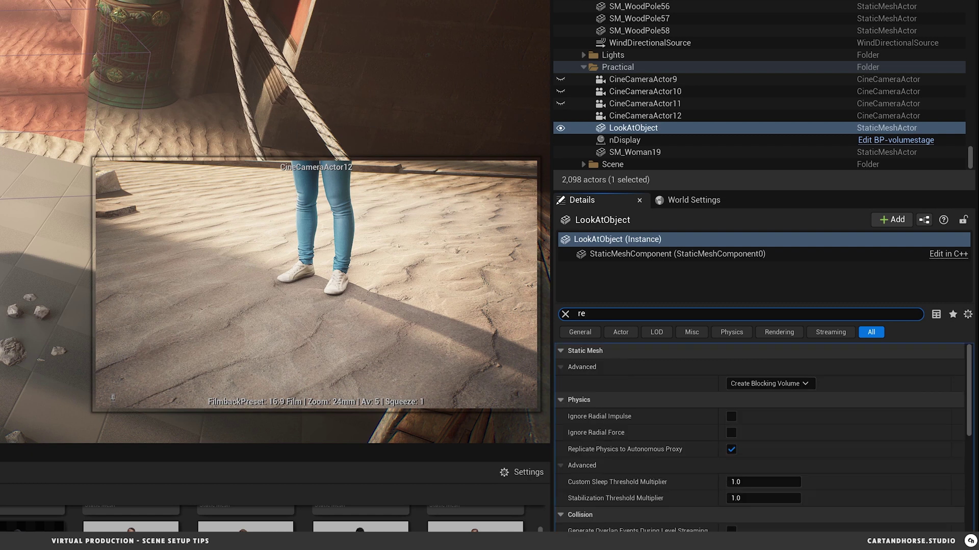
pyautogui.press('BackSpace')
pyautogui.press('BackSpace')
pyautogui.write('visa')
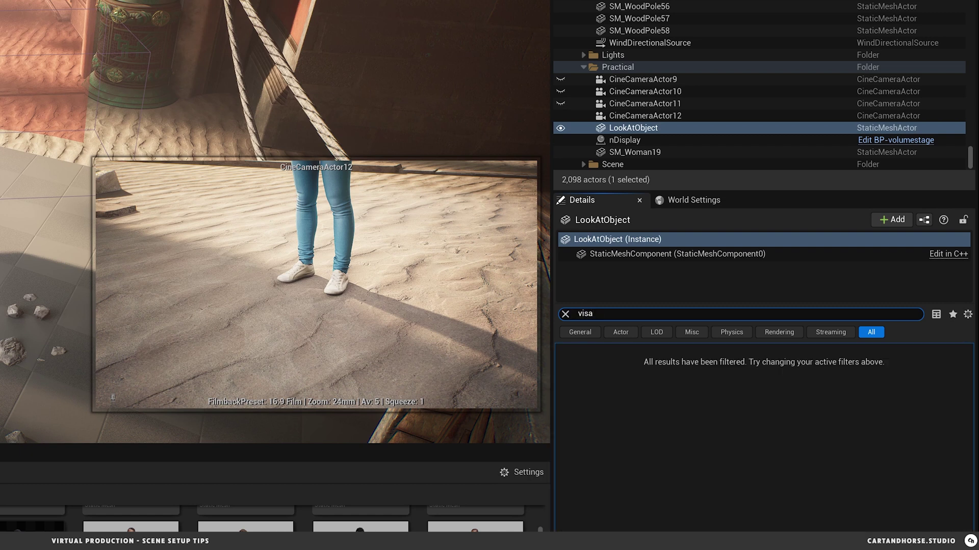
pyautogui.press('BackSpace')
pyautogui.write('i')
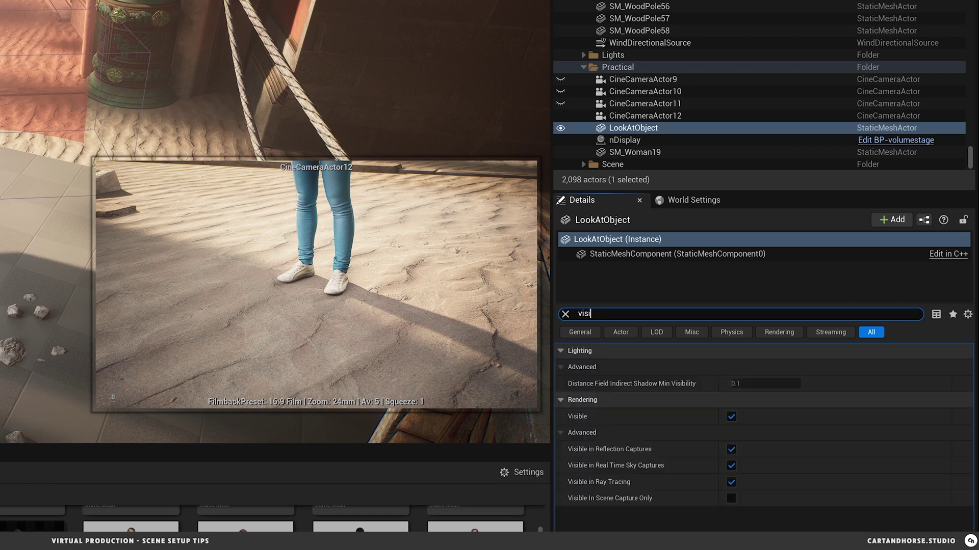
pyautogui.click(731, 416)
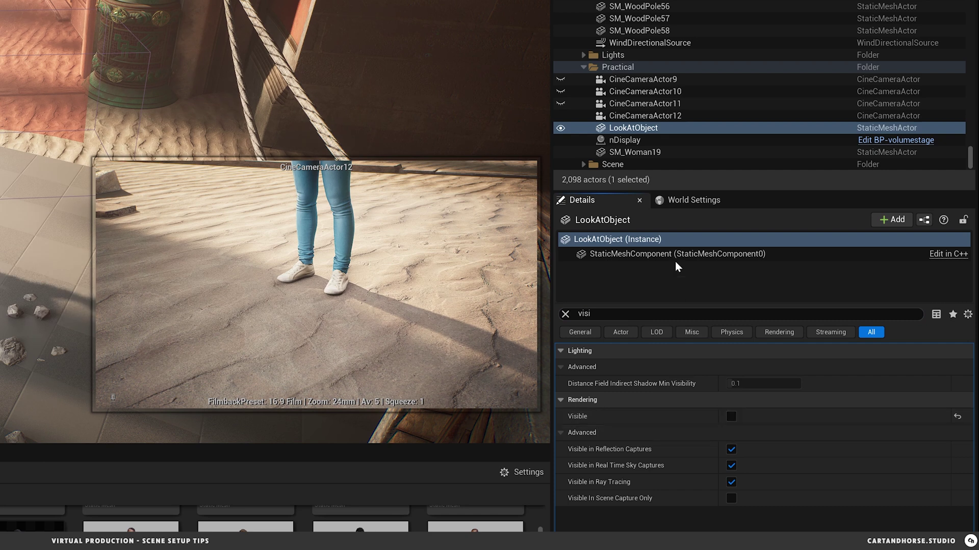
# - Filter CineCameraActor12's details by "look", set LookAtObject as the Actor to Track, and enable Look at Tracking
pyautogui.click(658, 116)
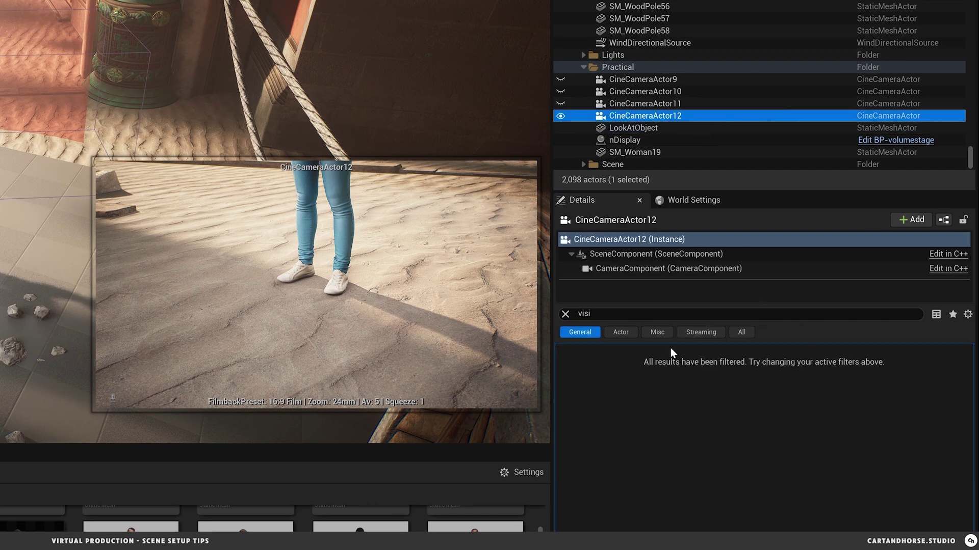
pyautogui.click(581, 314)
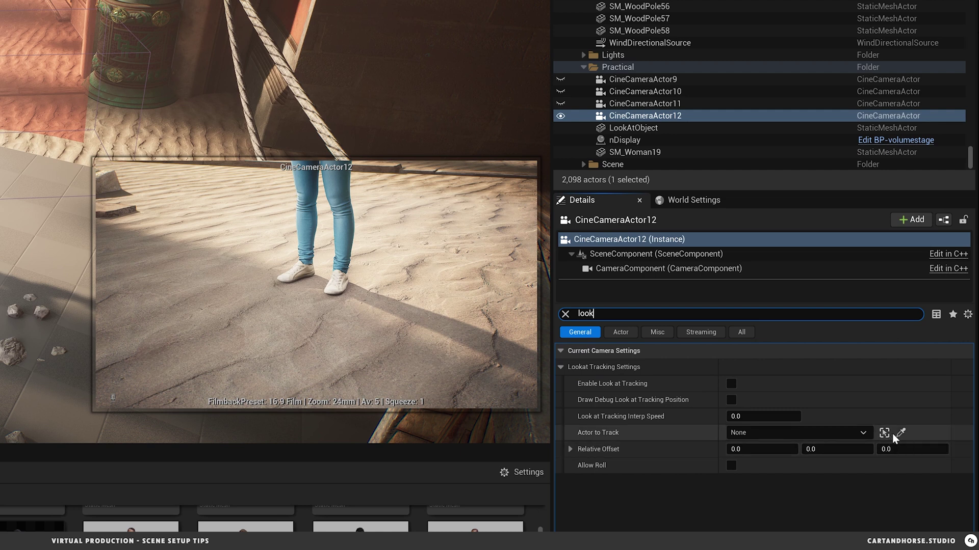
pyautogui.click(863, 433)
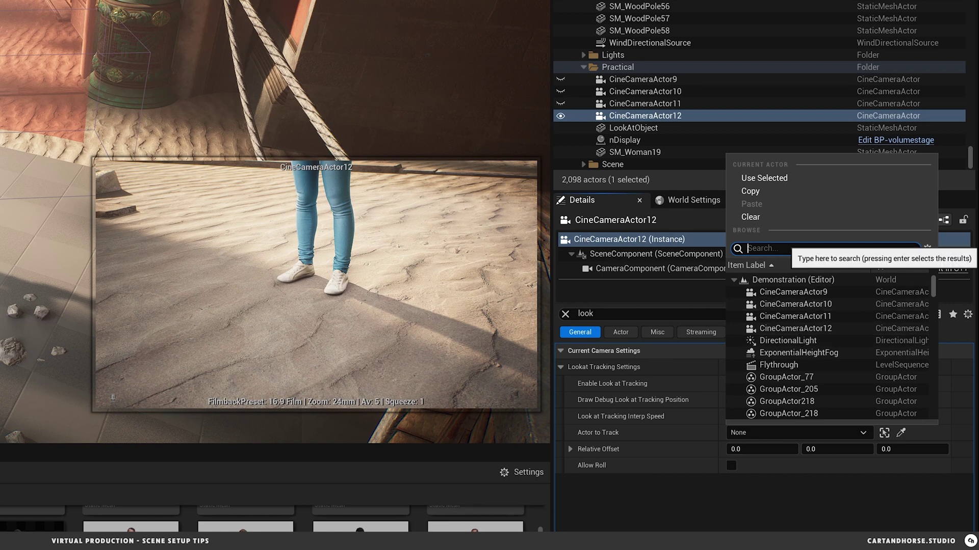
pyautogui.write('looka')
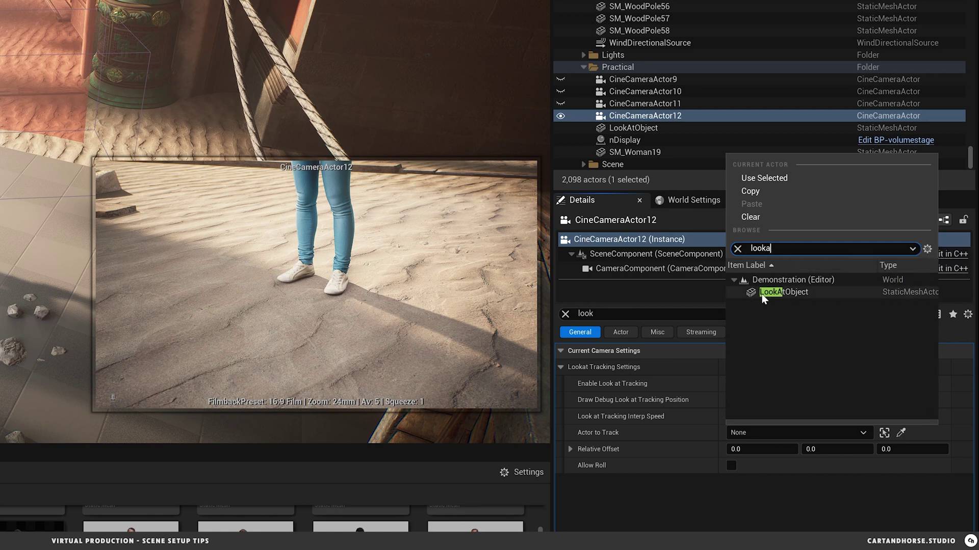
pyautogui.click(775, 292)
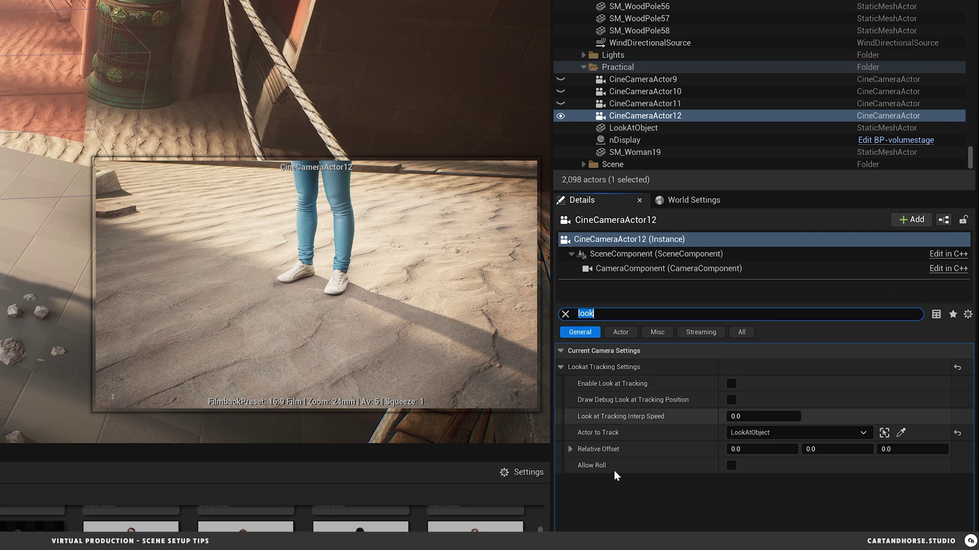
pyautogui.click(731, 384)
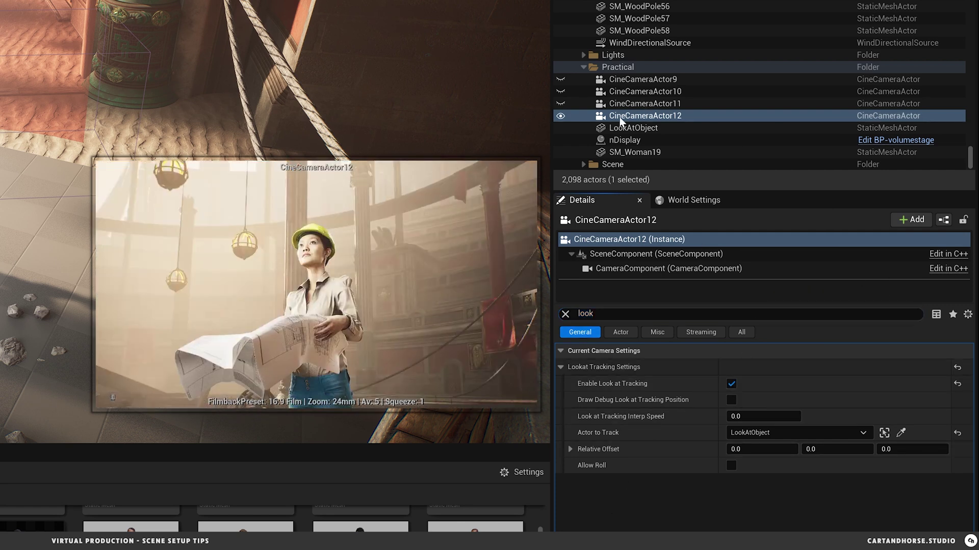
# - Try nudging LookAtObject near the woman's head to shift the camera framing, and undo the move
pyautogui.click(627, 128)
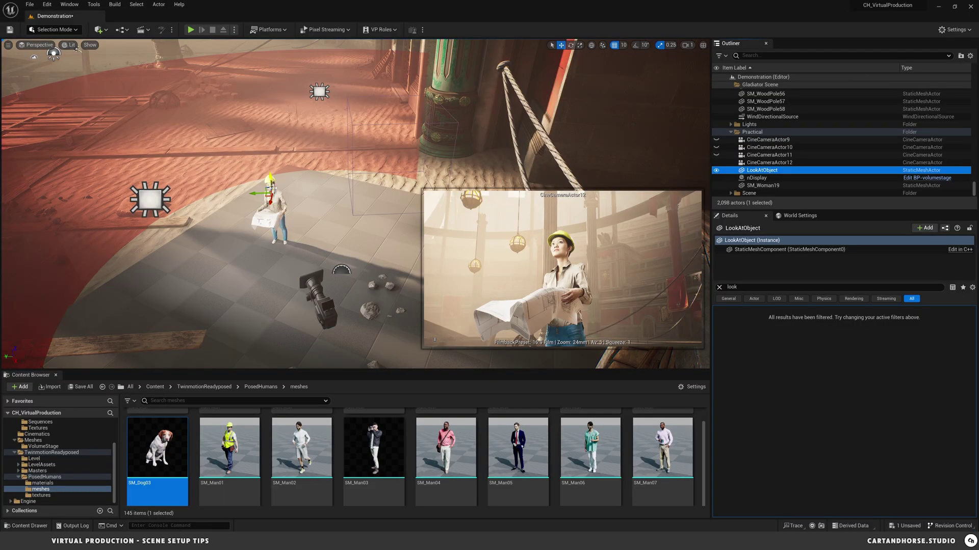
pyautogui.moveTo(269, 197)
pyautogui.mouseDown()
pyautogui.moveTo(306, 190)
pyautogui.moveTo(250, 196)
pyautogui.moveTo(269, 192)
pyautogui.mouseUp()
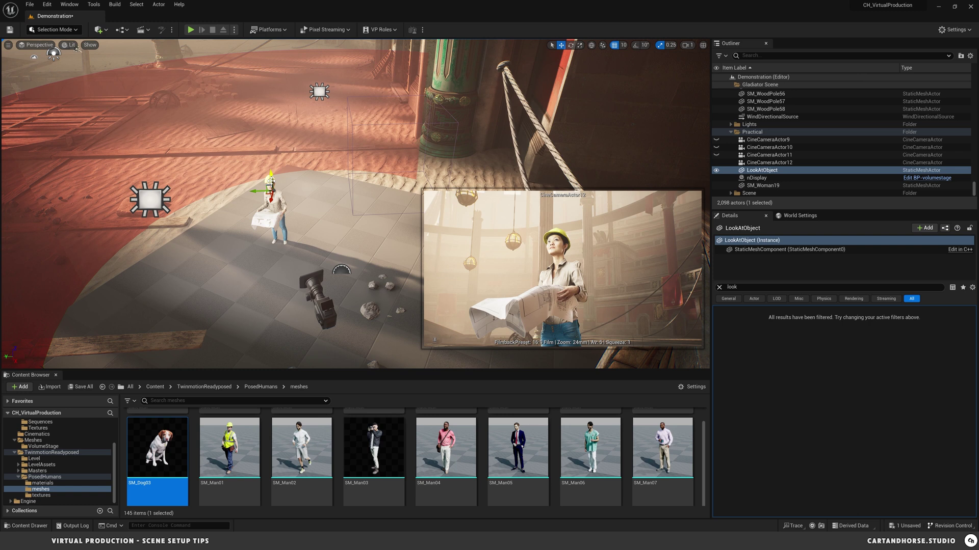
pyautogui.hotkey('ctrl', 'z')
# - Parent LookAtObject to SM_Woman19 and move the woman across the stage floor
pyautogui.moveTo(760, 171); pyautogui.dragTo(763, 186)
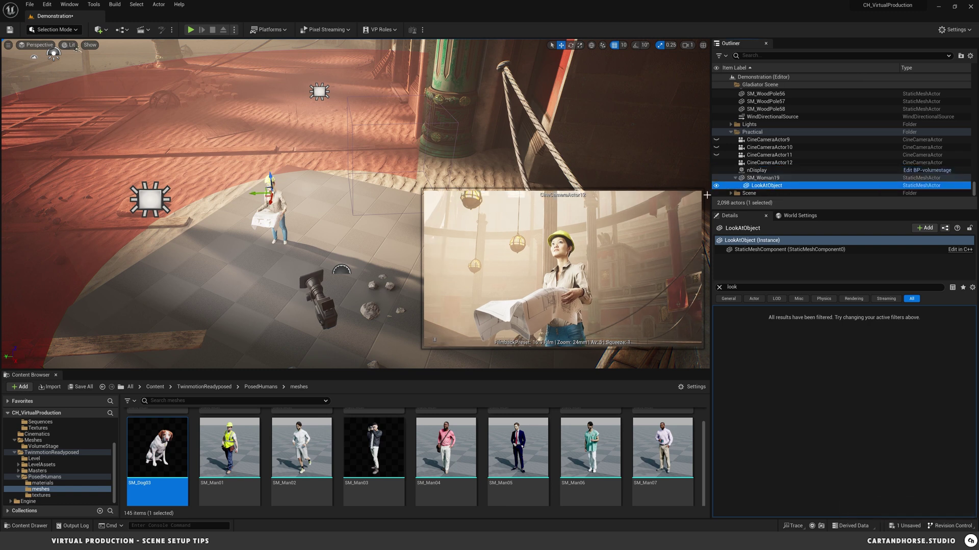
pyautogui.click(763, 178)
pyautogui.moveTo(280, 250); pyautogui.dragTo(312, 239)
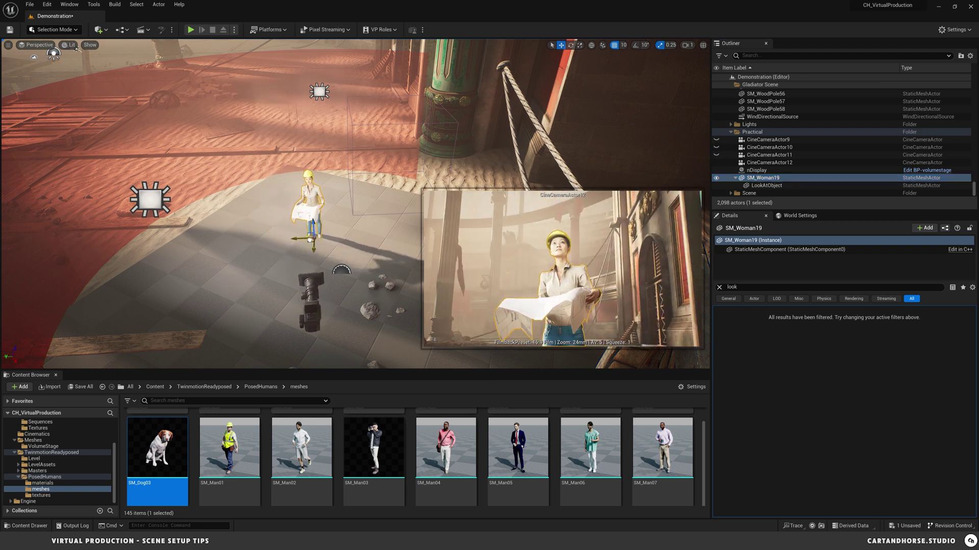
# - Lower LookAtObject slightly on the woman to refine CineCameraActor12's vertical framing
pyautogui.click(766, 186)
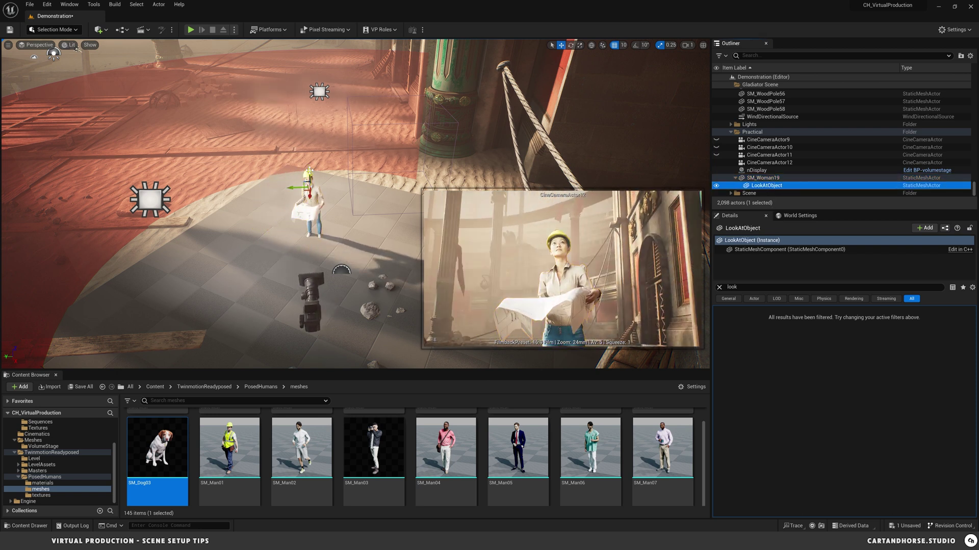
pyautogui.moveTo(309, 171)
pyautogui.mouseDown()
pyautogui.moveTo(311, 198)
pyautogui.moveTo(311, 174)
pyautogui.mouseUp()
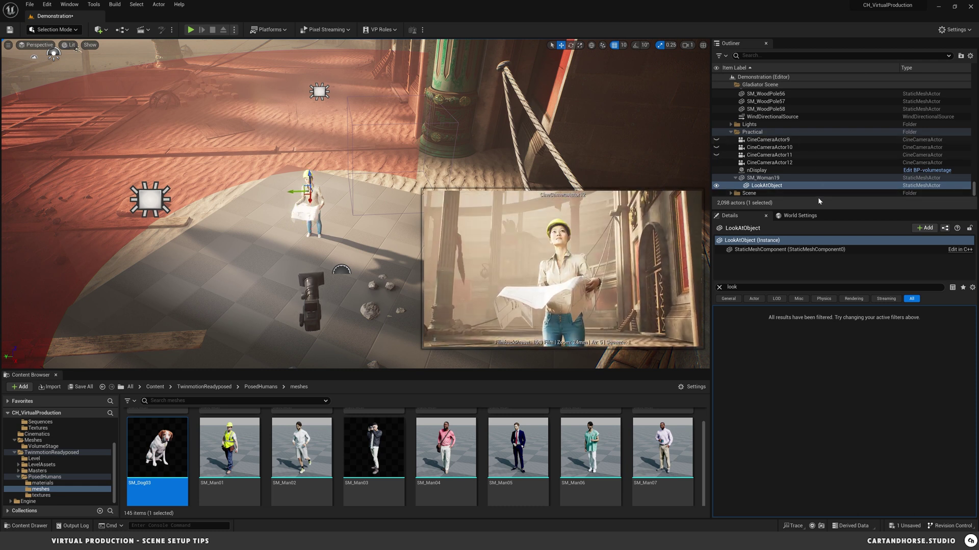